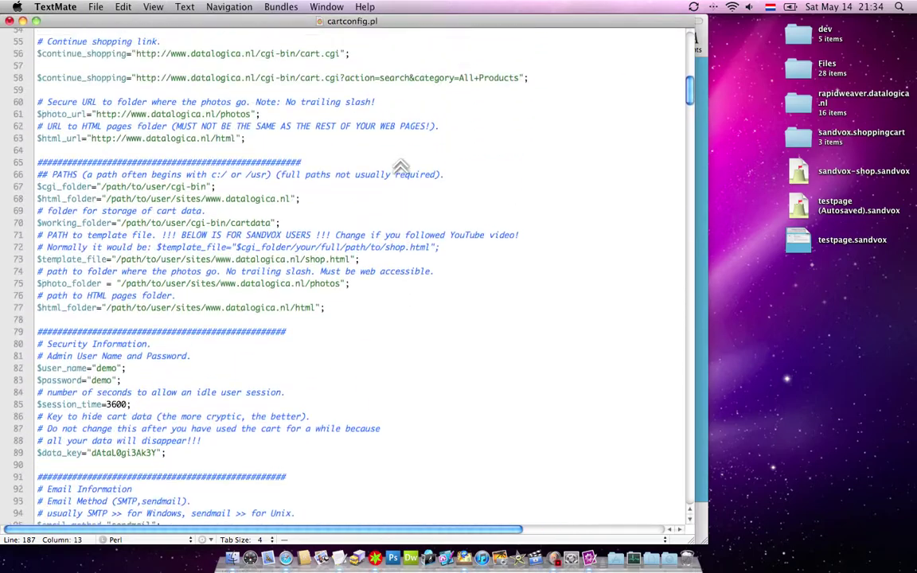
pyautogui.scroll(8, 401, 167)
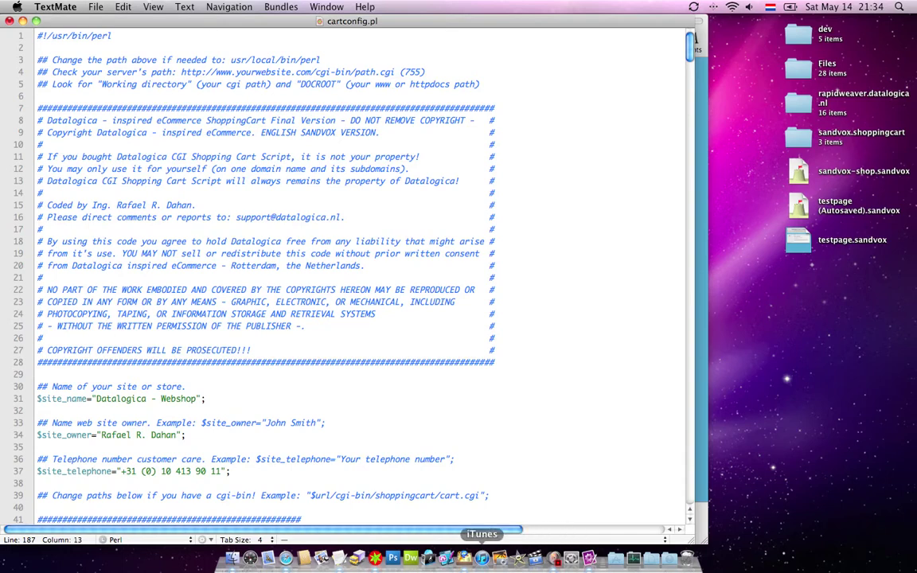
# Scroll through the cartconfig.pl cart settings in TextMate, then bring the testpage Sandvox window forward.
pyautogui.click(419, 558)
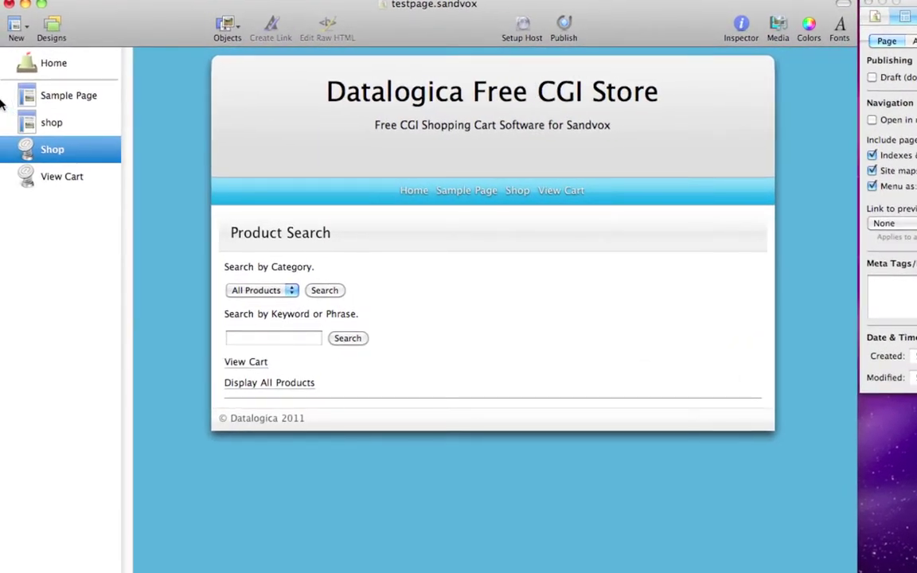
# Show the testpage Home page, whose navigation links Home, Sample Page, Shop and View Cart.
pyautogui.click(80, 66)
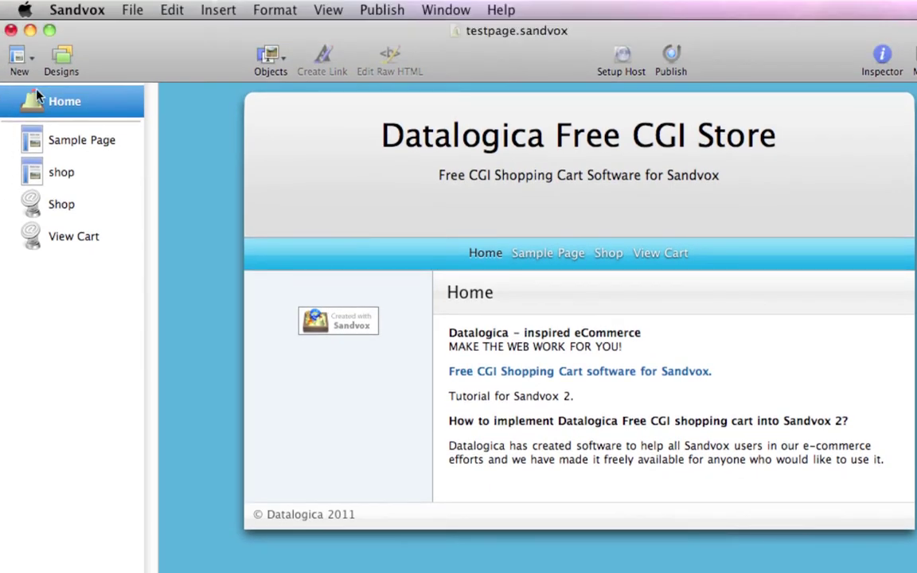
# Dismiss the new page type list without adding anything and go to the shop page.
pyautogui.click(18, 58)
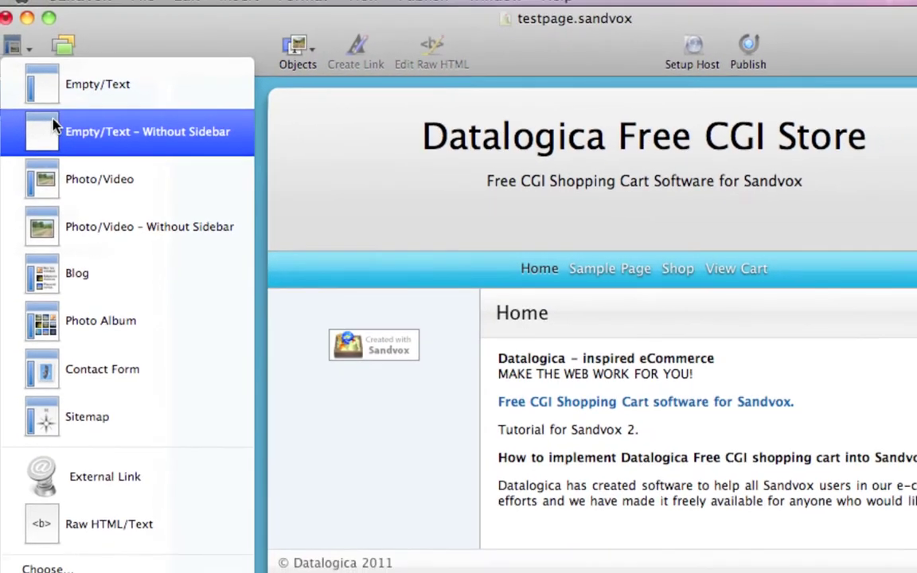
pyautogui.click(119, 33)
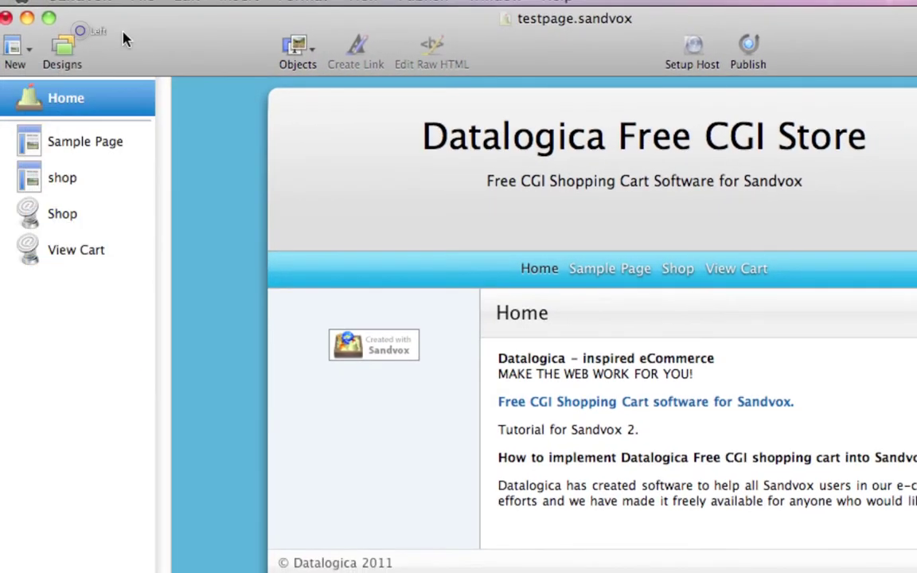
pyautogui.click(63, 178)
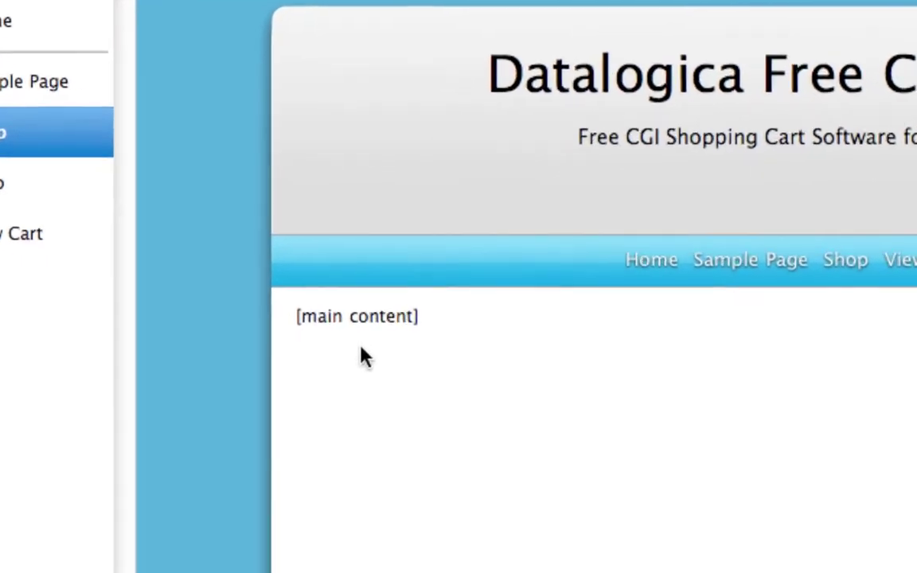
# Select the shop page's [main content] placeholder text, then place the caret back inside it.
pyautogui.click(420, 324)
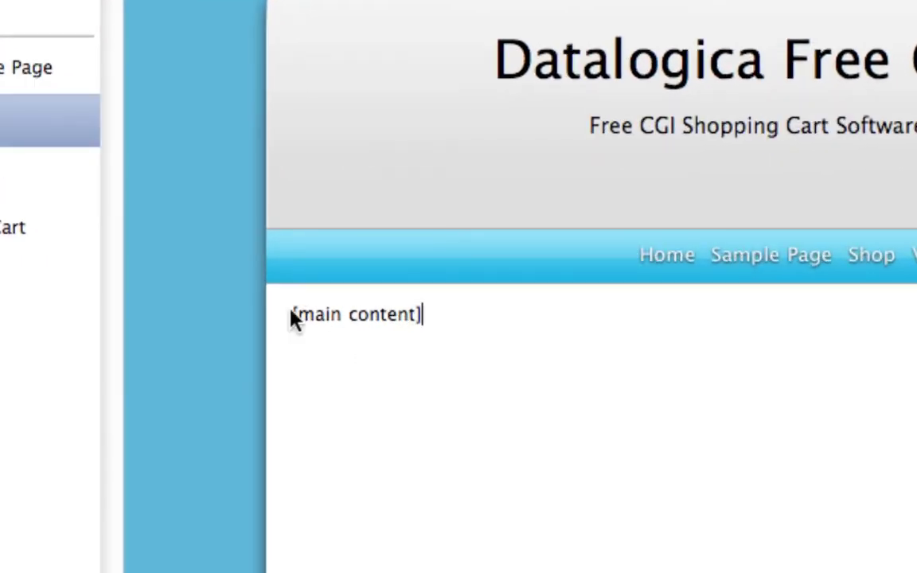
pyautogui.moveTo(293, 315); pyautogui.dragTo(437, 314)
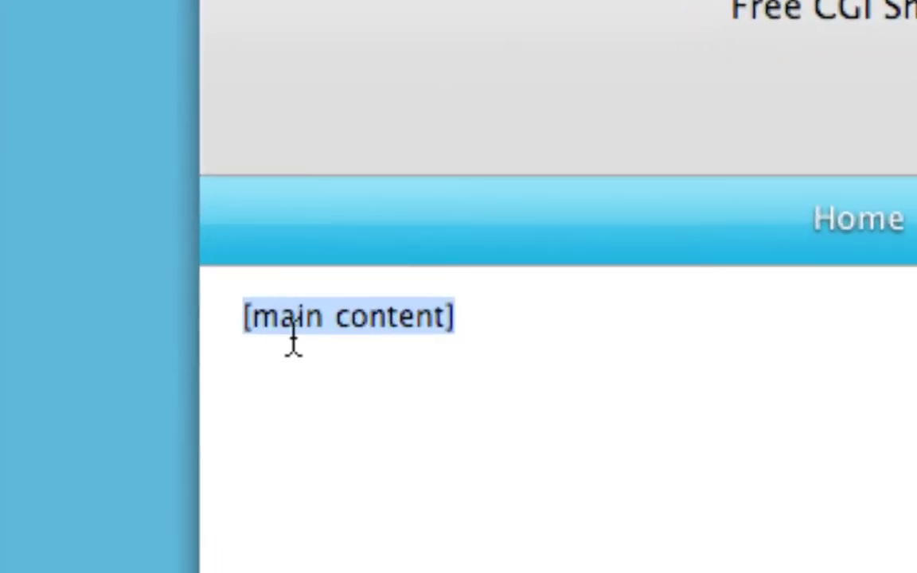
pyautogui.press('Right')
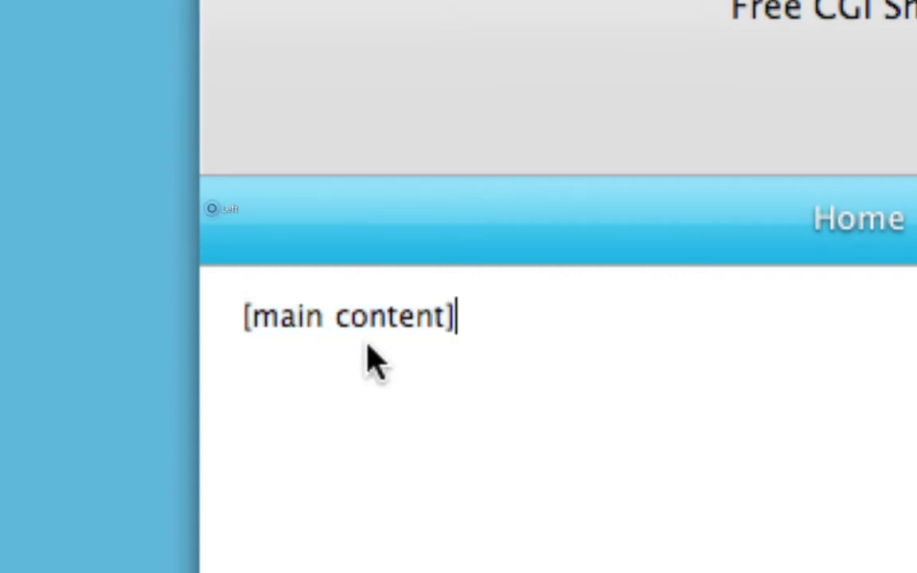
pyautogui.click(325, 320)
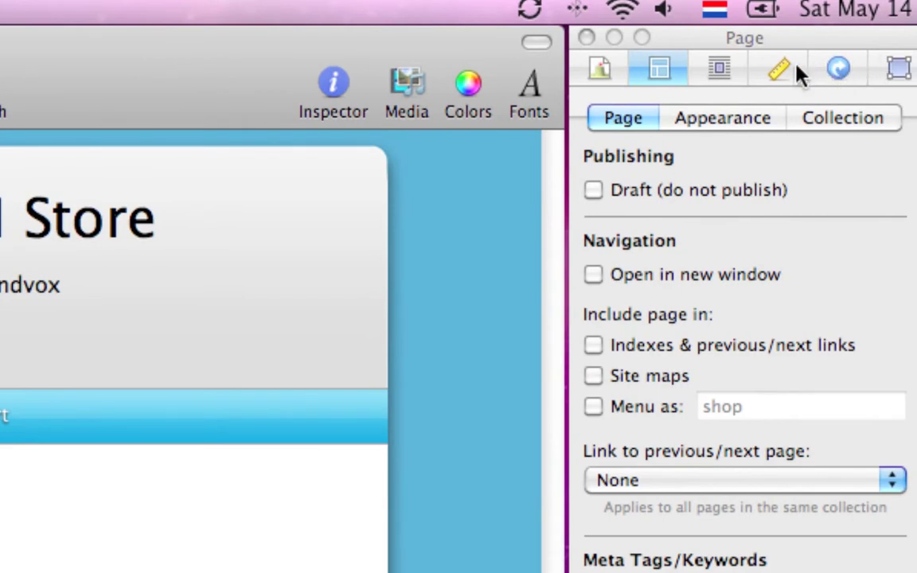
# Check the shop page's Appearance settings, then show the Document inspector's Site settings.
pyautogui.click(713, 117)
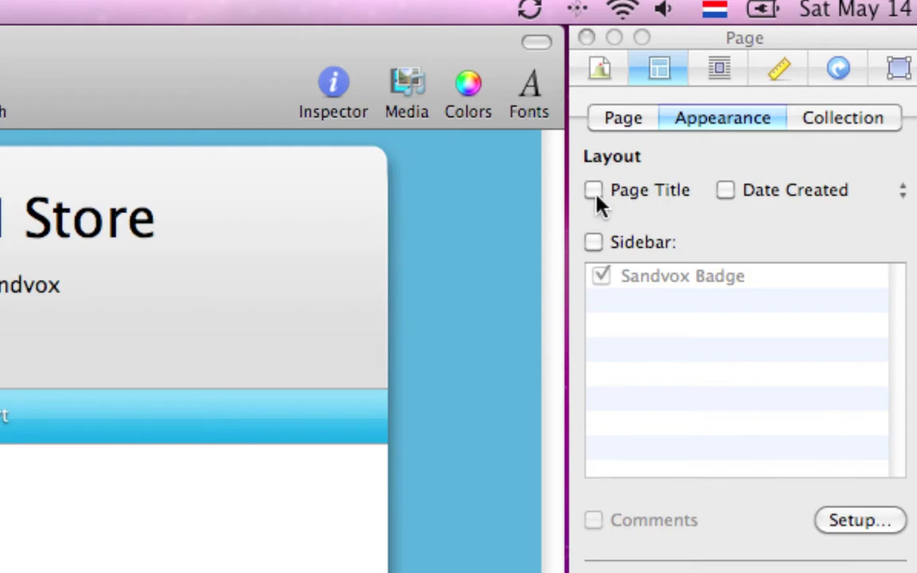
pyautogui.click(641, 117)
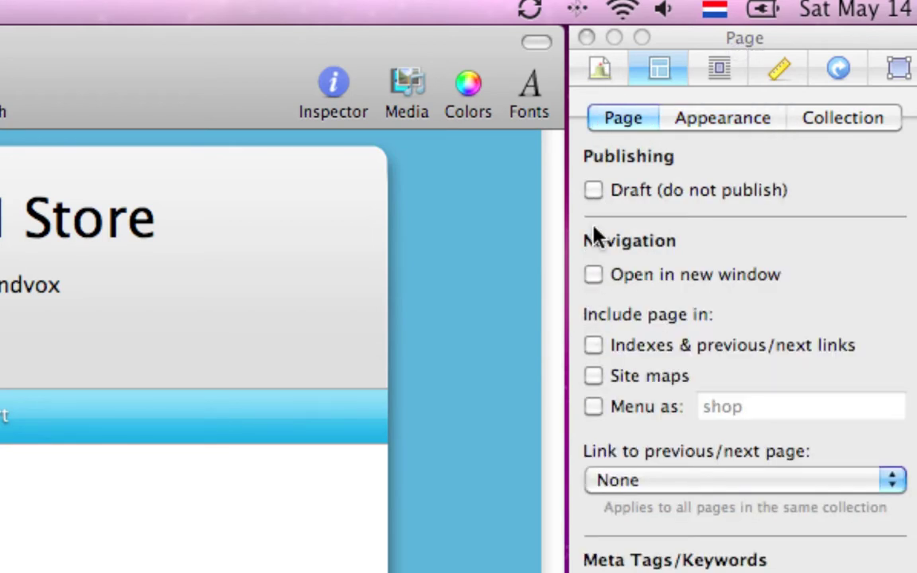
pyautogui.click(603, 72)
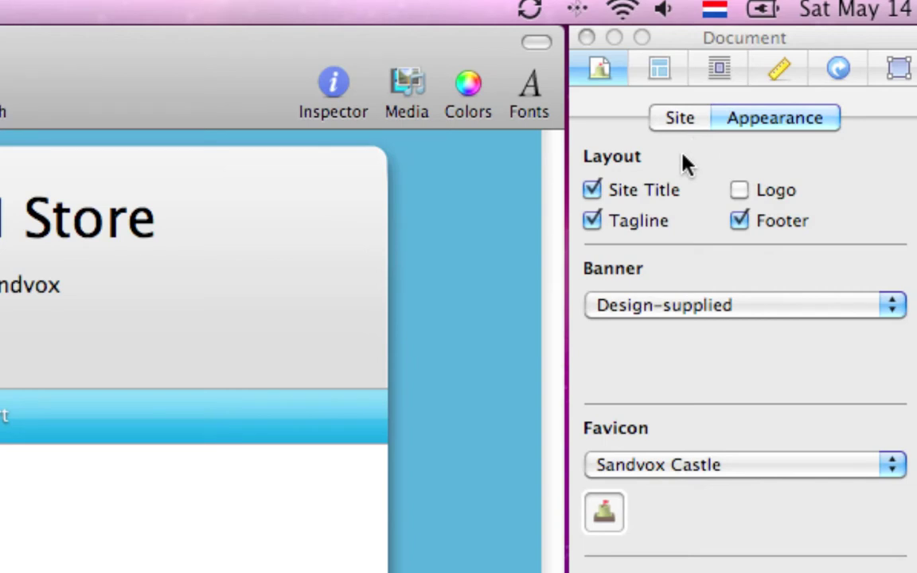
pyautogui.click(682, 122)
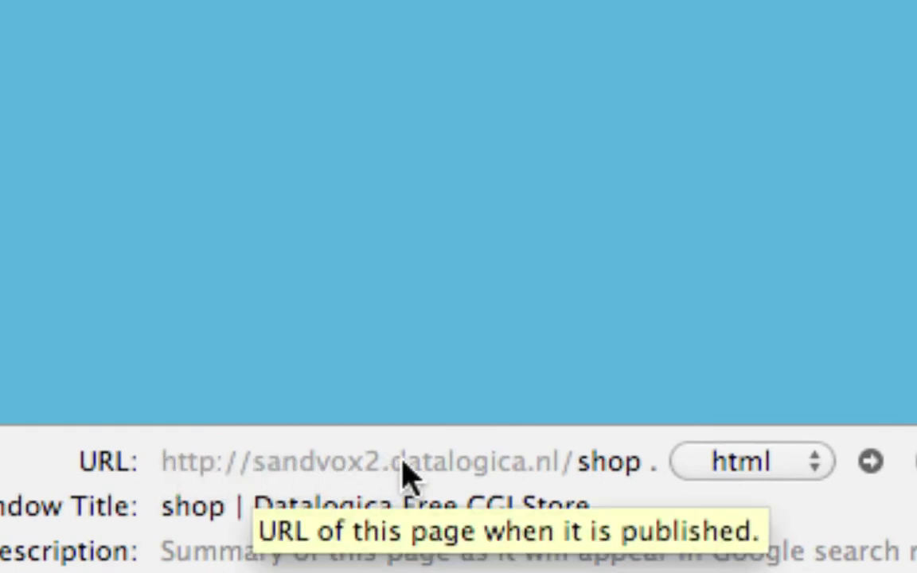
pyautogui.click(578, 477)
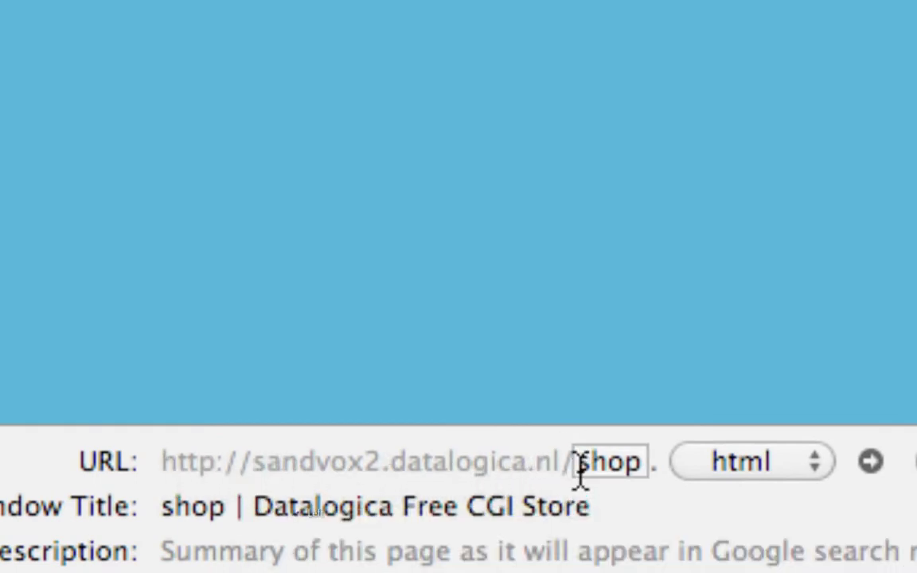
pyautogui.doubleClick(629, 472)
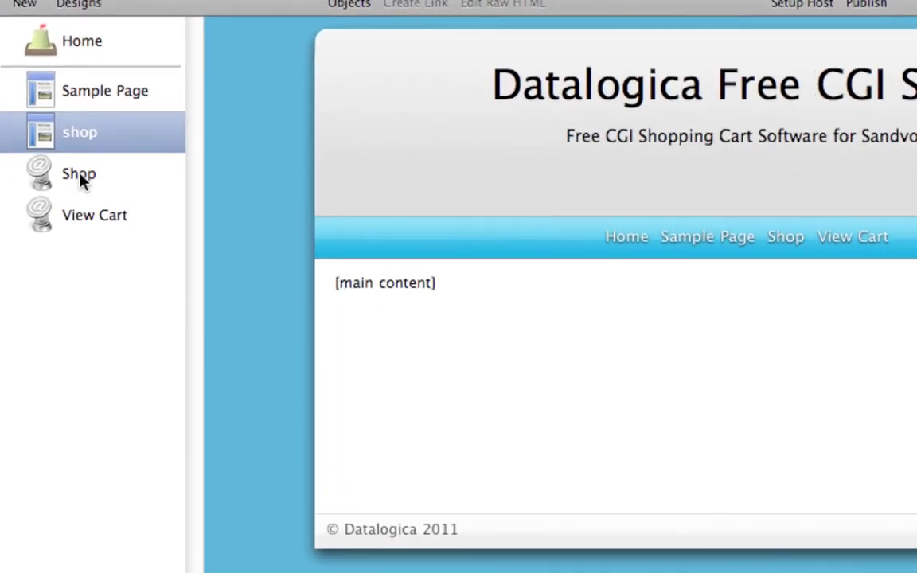
# Add an External Link page, delete the resulting Untitled page, and return to Shop.
pyautogui.click(80, 176)
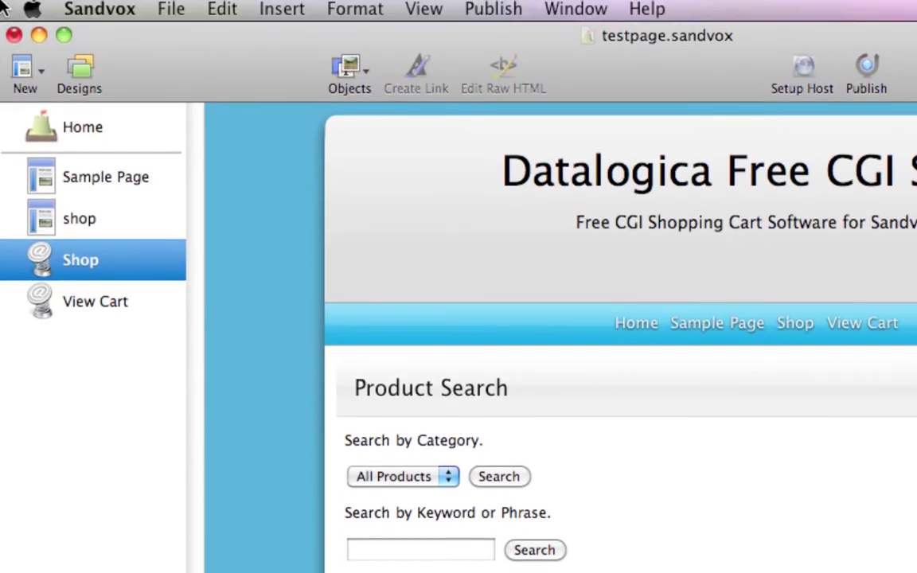
pyautogui.click(24, 86)
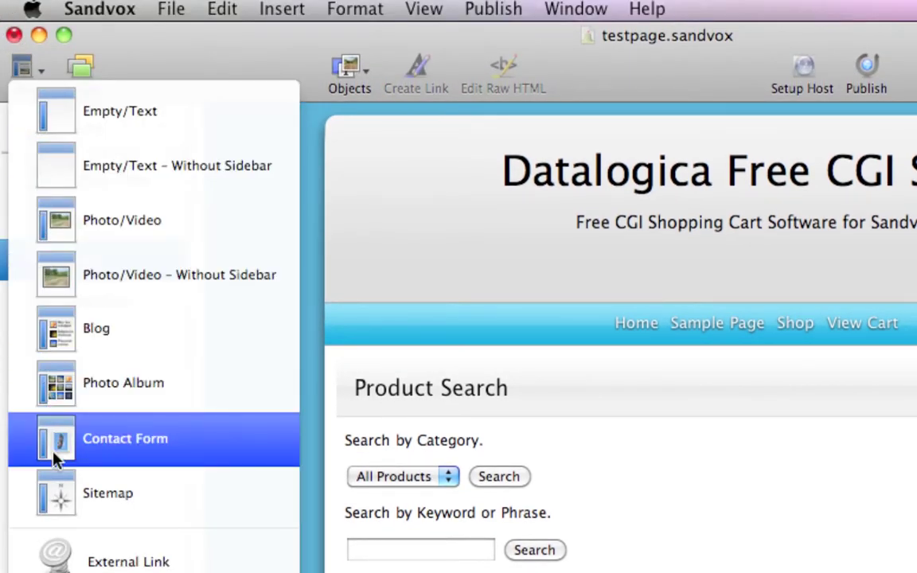
pyautogui.click(64, 563)
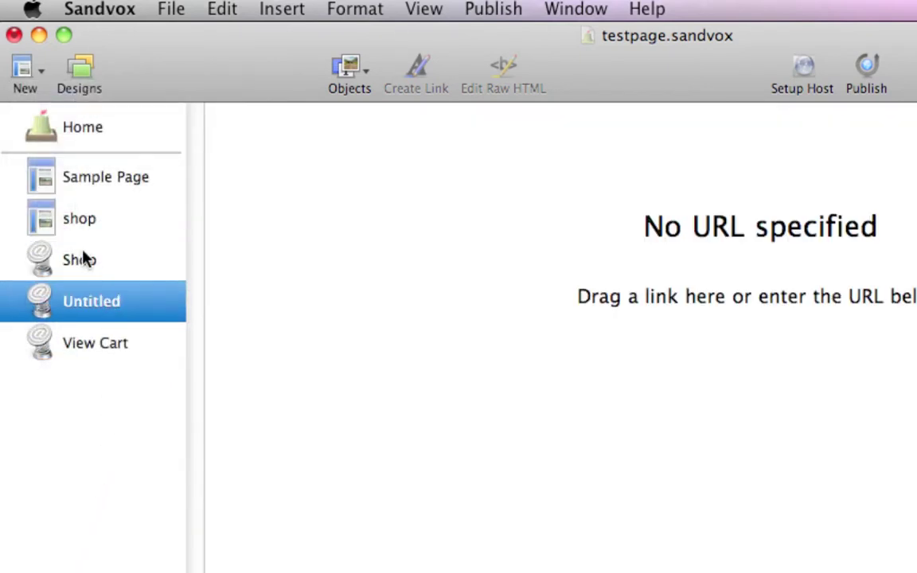
pyautogui.rightClick(71, 309)
pyautogui.click(107, 338)
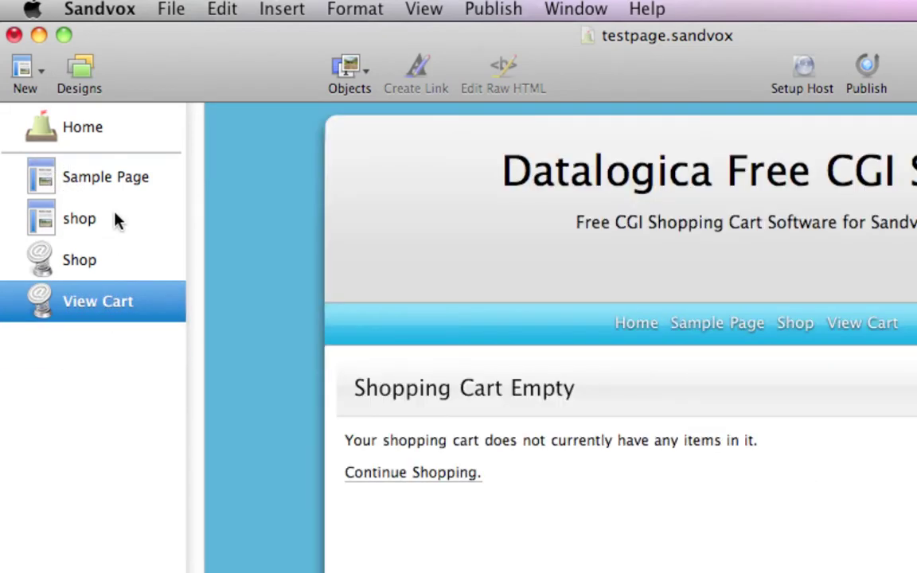
pyautogui.click(86, 262)
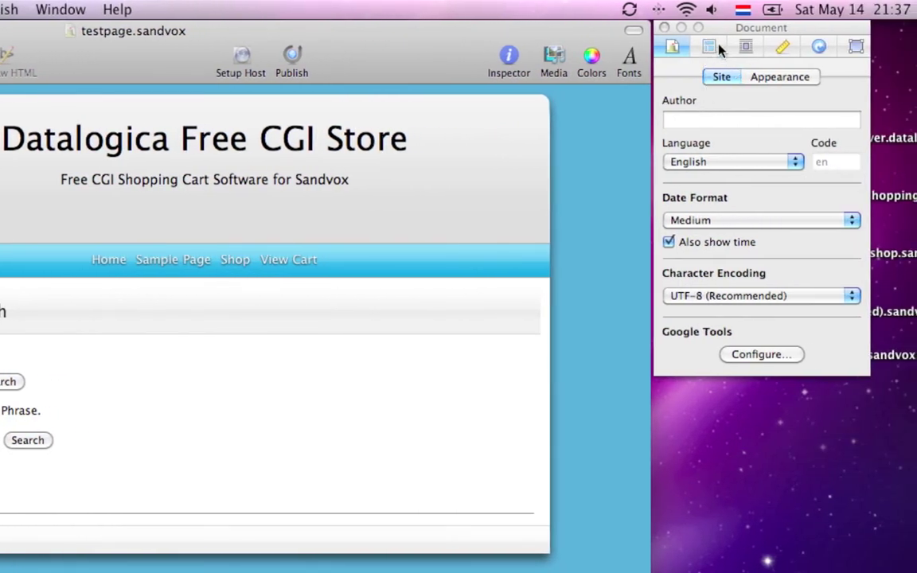
pyautogui.click(720, 32)
pyautogui.click(766, 77)
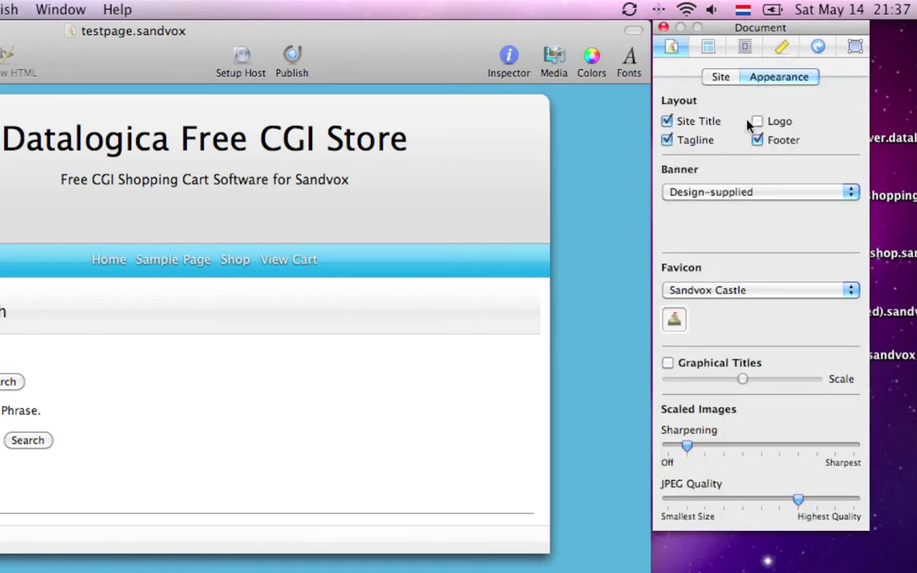
pyautogui.click(710, 48)
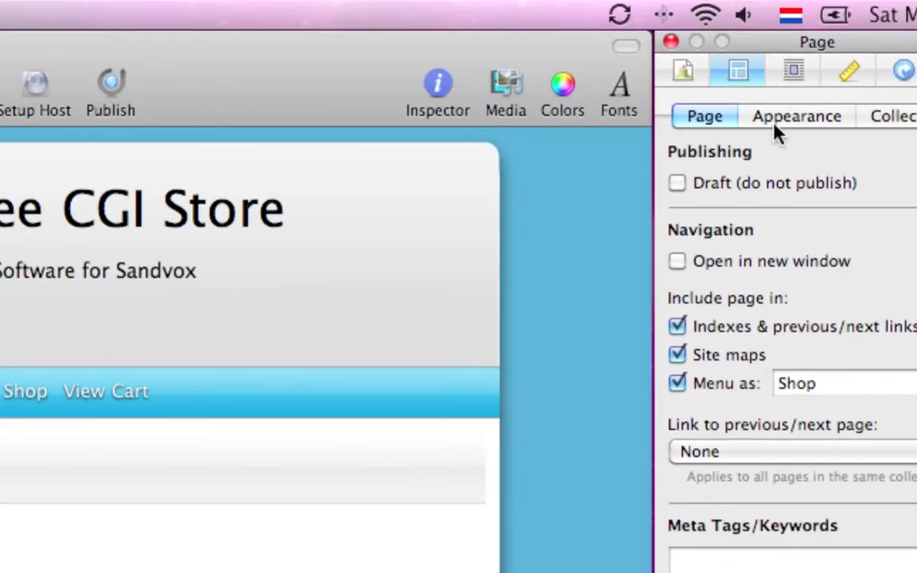
pyautogui.click(777, 129)
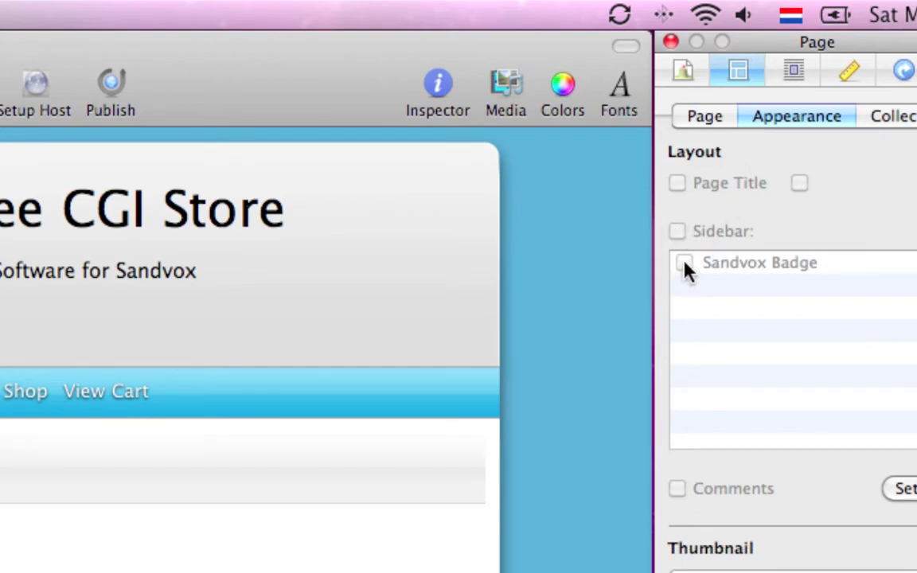
pyautogui.click(706, 116)
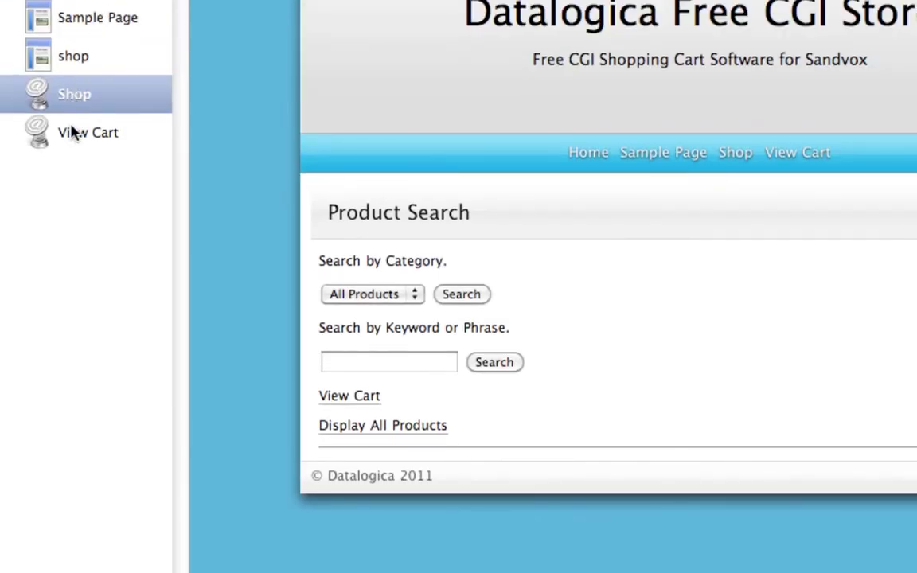
# Select the View Cart page, leaving its name unchanged.
pyautogui.click(73, 132)
pyautogui.click(73, 133)
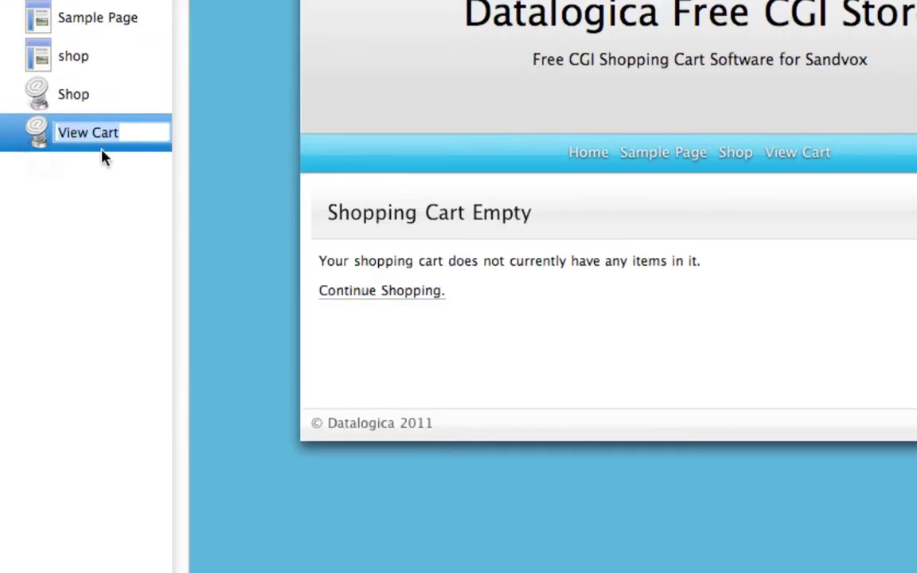
pyautogui.press('Return')
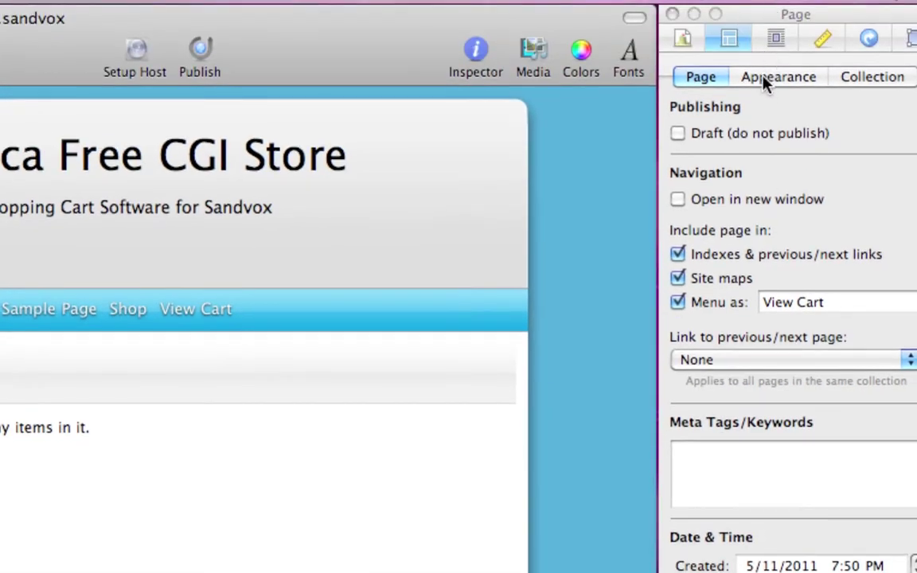
# Check the Appearance settings, then display the Document inspector's general Site settings.
pyautogui.click(765, 83)
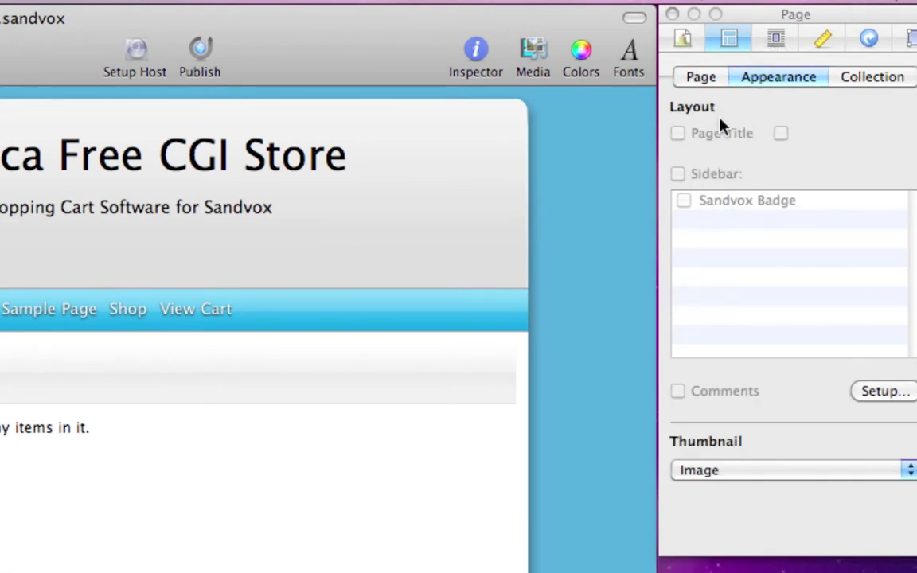
pyautogui.click(686, 45)
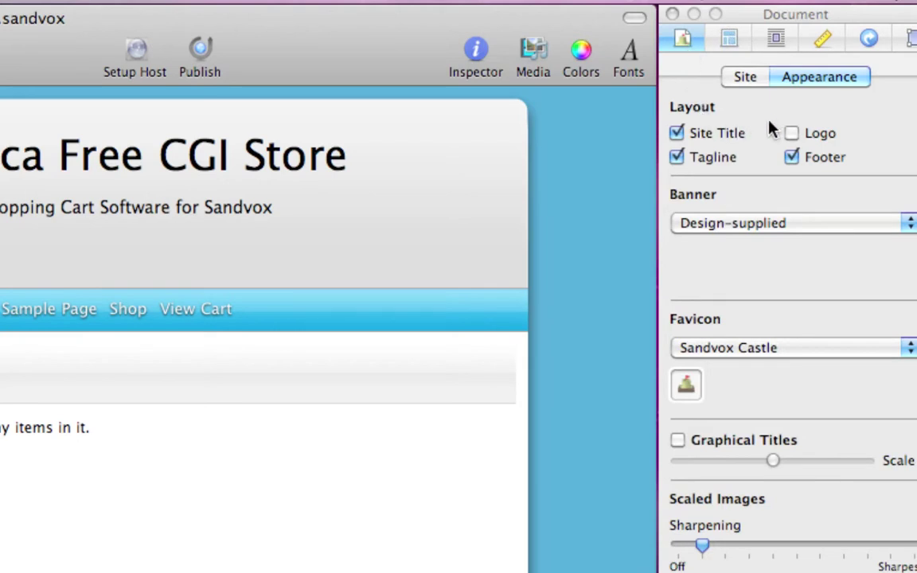
pyautogui.click(744, 79)
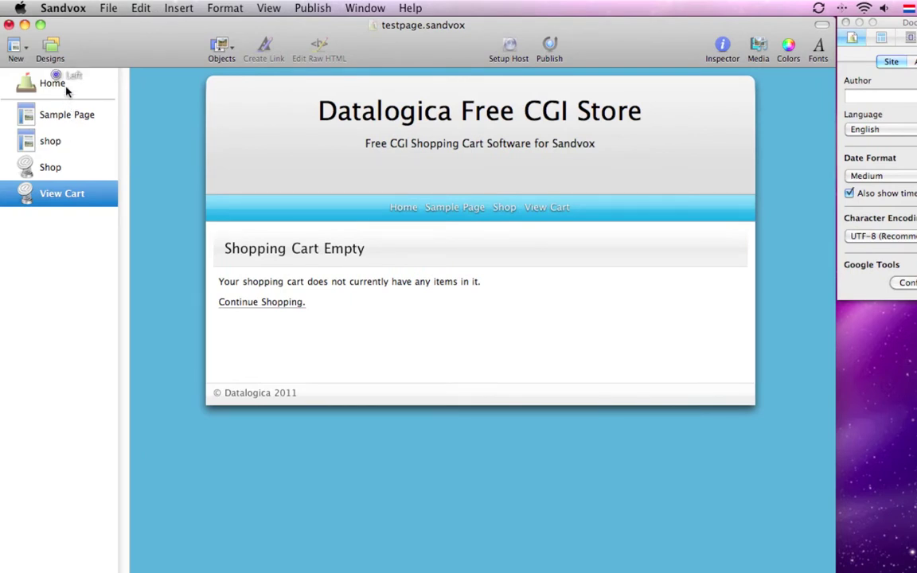
# Restore the live store in Safari and visit its Home page and empty View Cart.
pyautogui.click(67, 87)
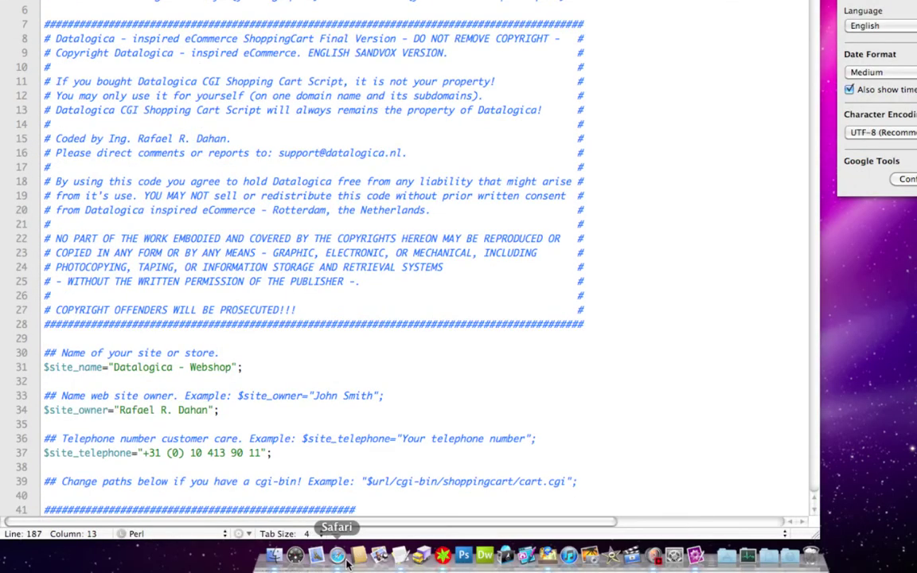
pyautogui.click(336, 557)
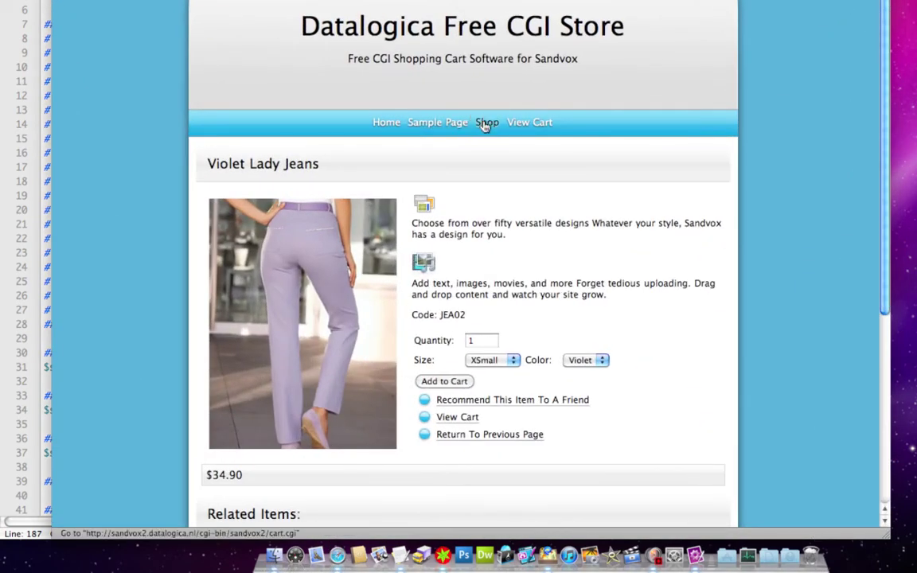
pyautogui.click(382, 123)
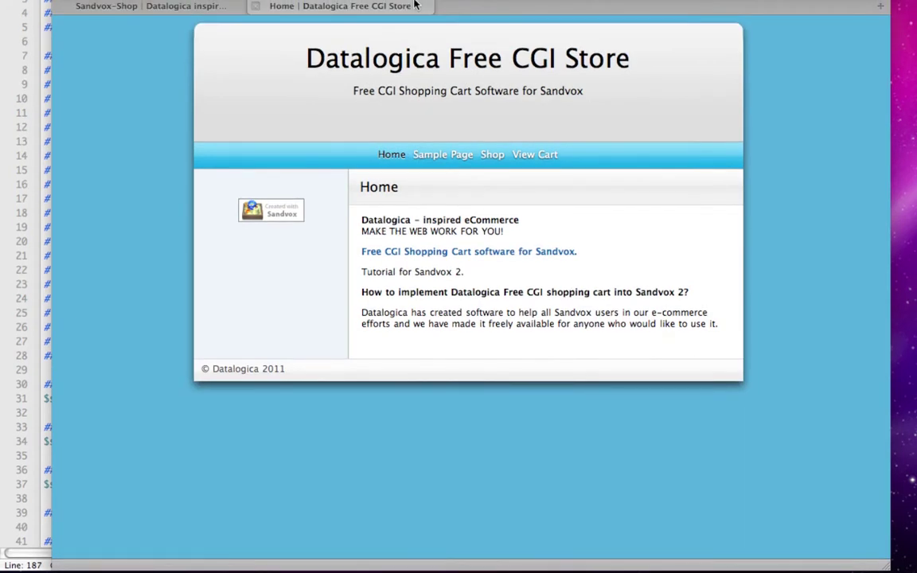
pyautogui.click(524, 154)
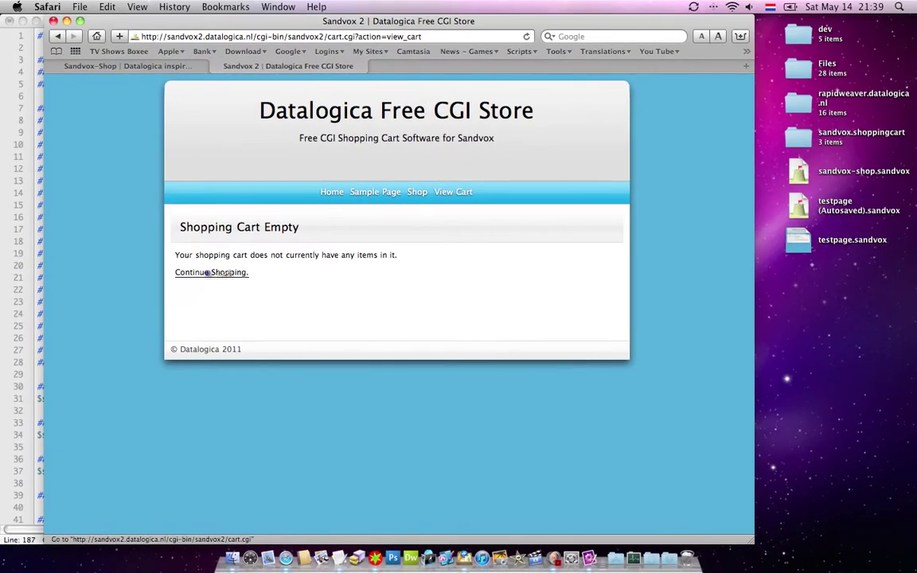
pyautogui.click(238, 250)
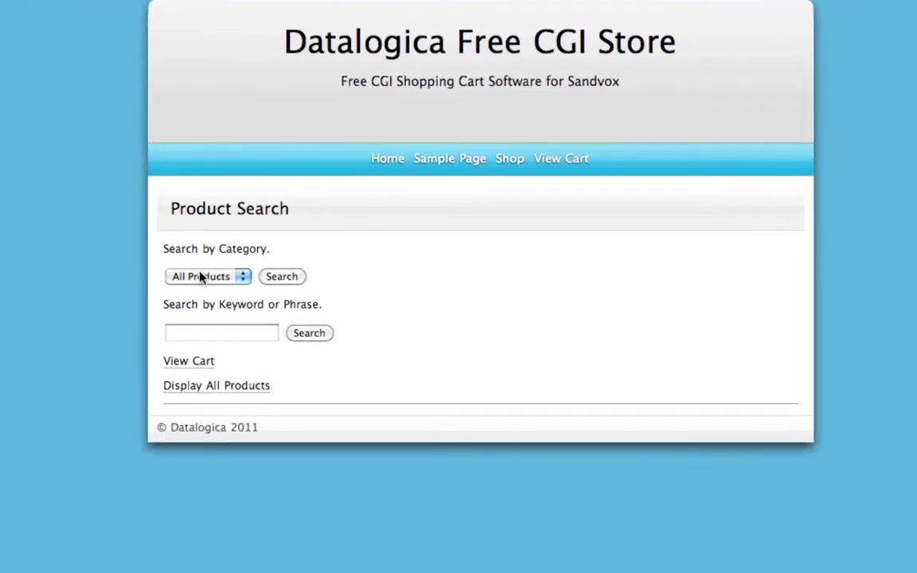
# Keep the All Products category and display all nine store products.
pyautogui.click(201, 277)
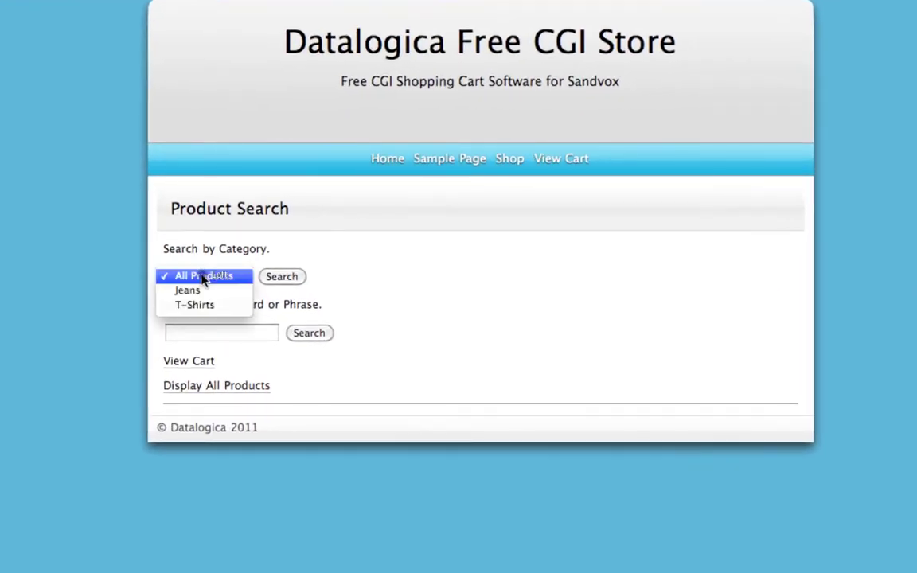
pyautogui.click(191, 335)
pyautogui.click(178, 333)
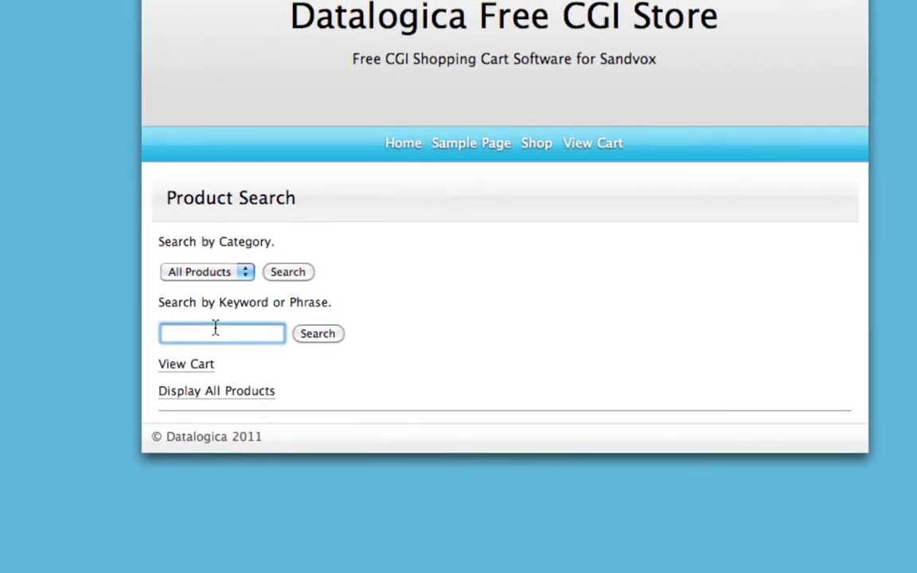
pyautogui.click(195, 399)
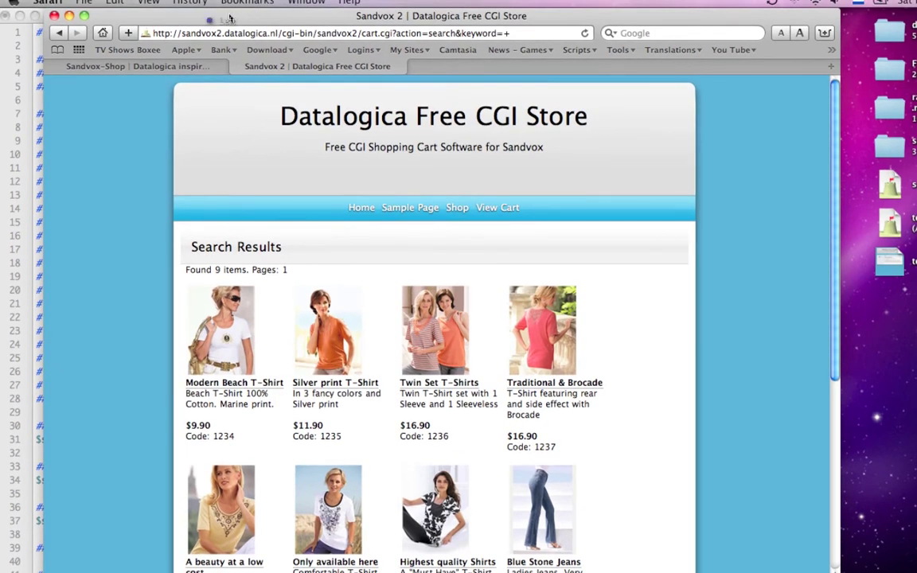
# Bring cartconfig.pl forward and highlight path.cgi, 755 and the example website address.
pyautogui.doubleClick(183, 14)
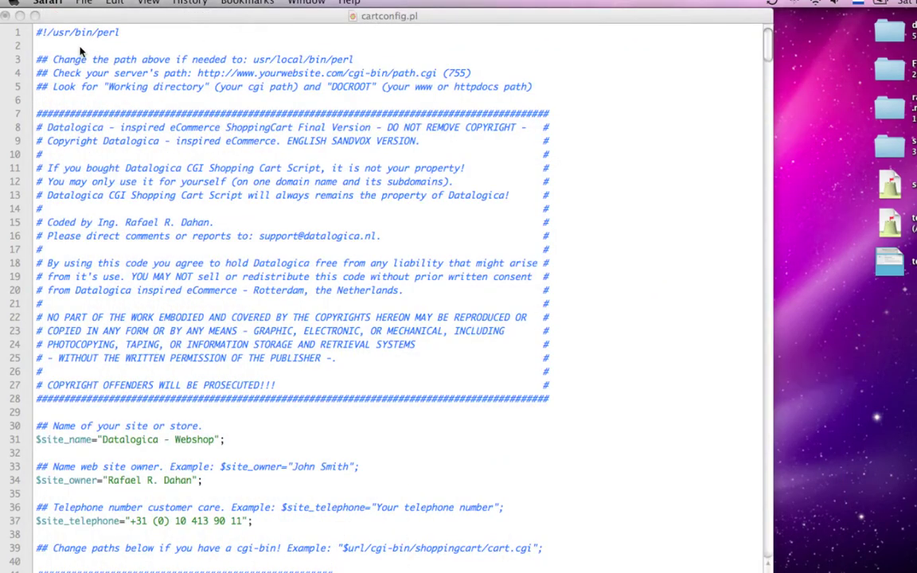
pyautogui.click(72, 45)
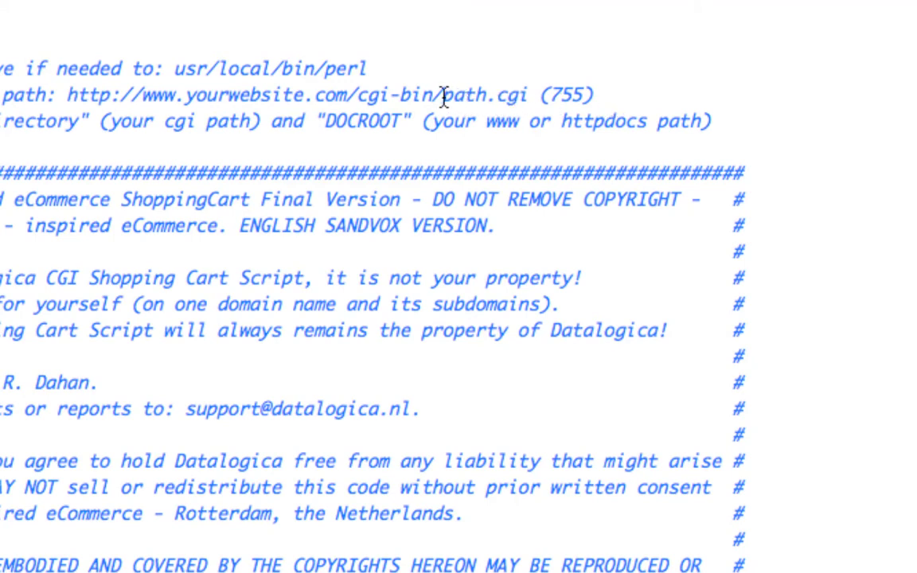
pyautogui.moveTo(443, 95); pyautogui.dragTo(528, 95)
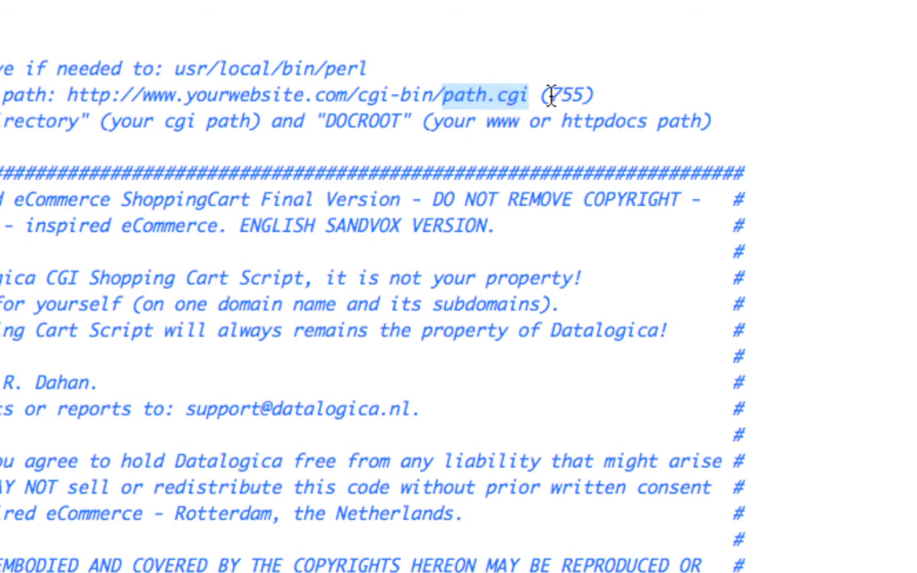
pyautogui.moveTo(549, 95); pyautogui.dragTo(582, 95)
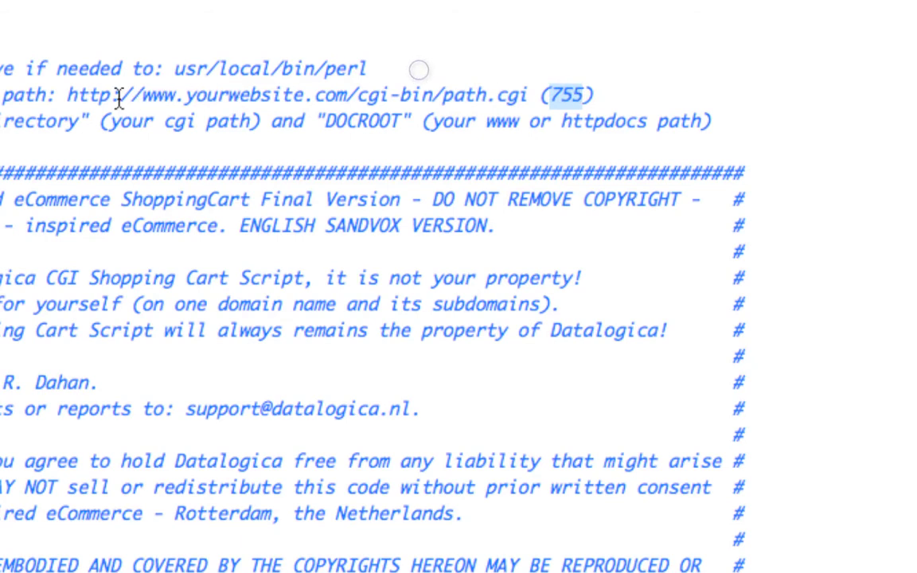
pyautogui.moveTo(68, 95); pyautogui.dragTo(358, 93)
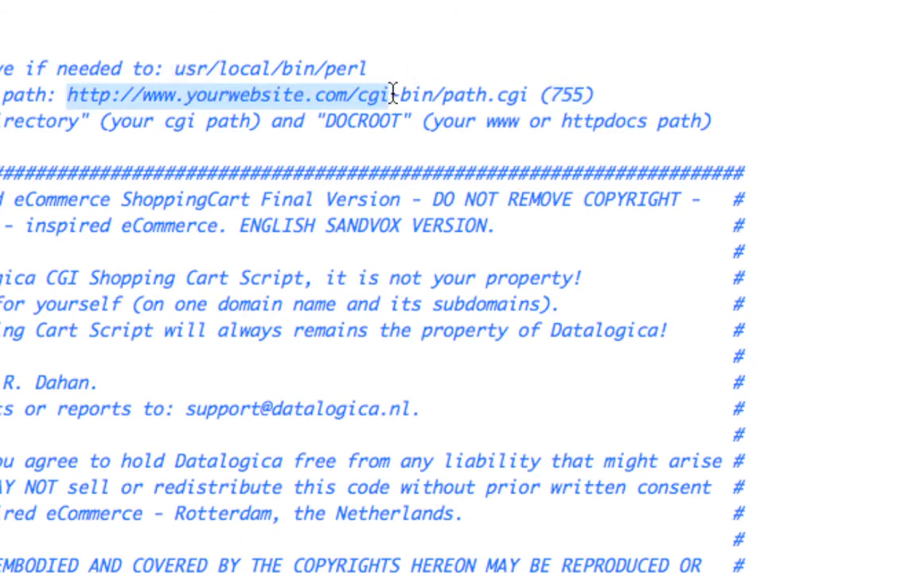
# Delete -bin and cgi from the example path, then undo to restore cgi-bin/path.cgi.
pyautogui.click(425, 94)
pyautogui.moveTo(424, 95); pyautogui.dragTo(392, 94)
pyautogui.press('BackSpace')
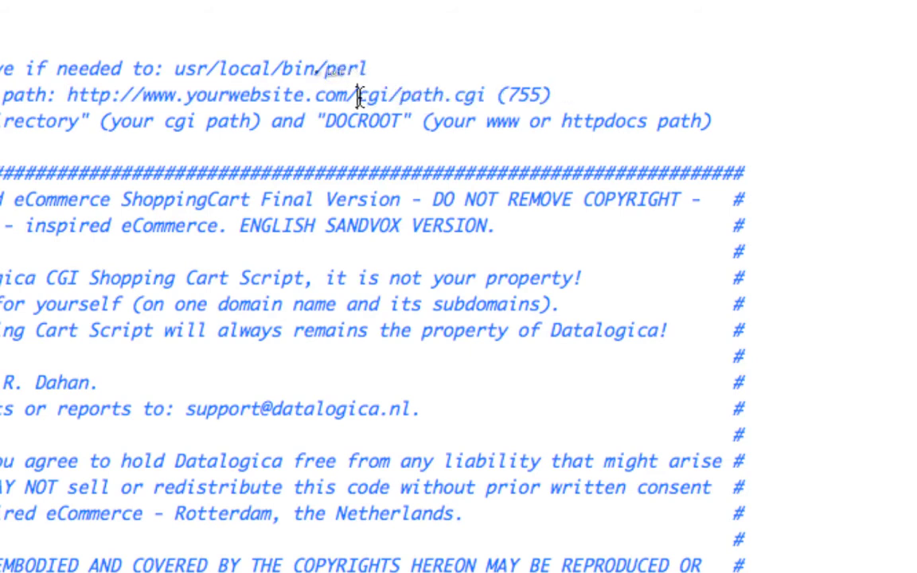
pyautogui.moveTo(357, 97); pyautogui.dragTo(393, 97)
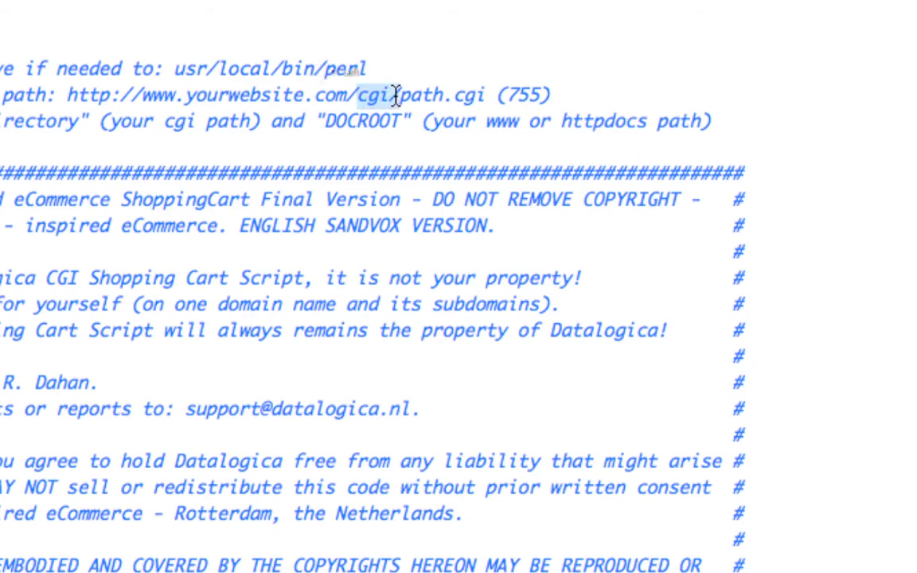
pyautogui.press('BackSpace')
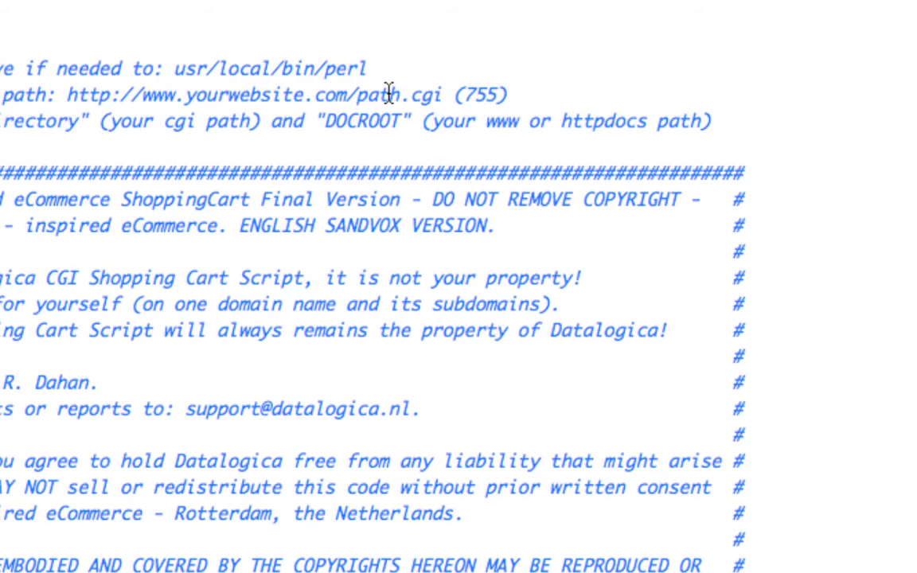
pyautogui.press('super+z')
pyautogui.press('super+z')
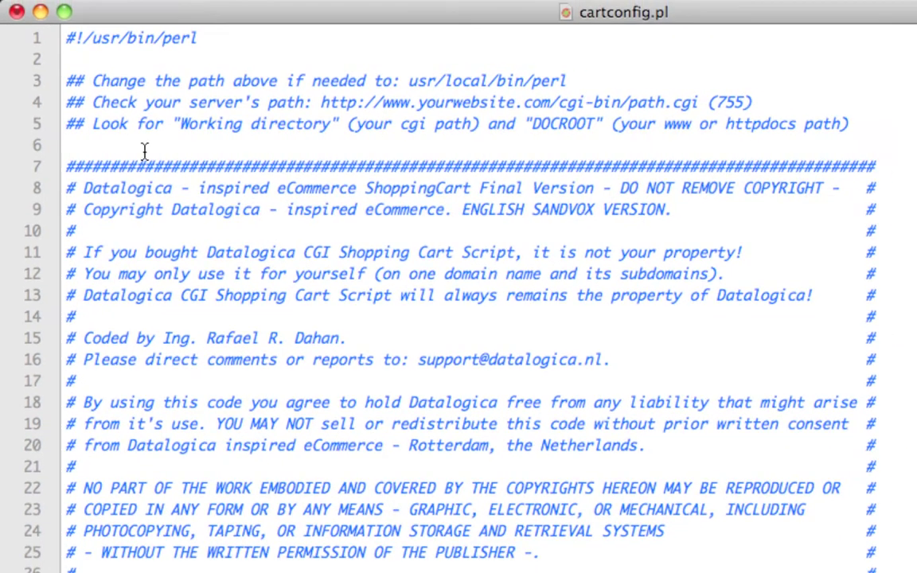
pyautogui.scroll(-7, 170, 172)
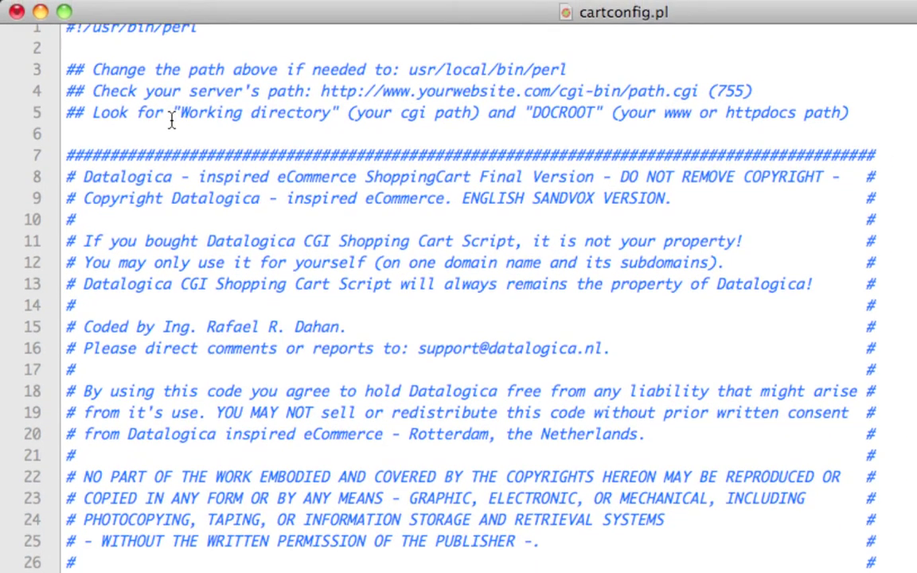
pyautogui.scroll(-10, 171, 121)
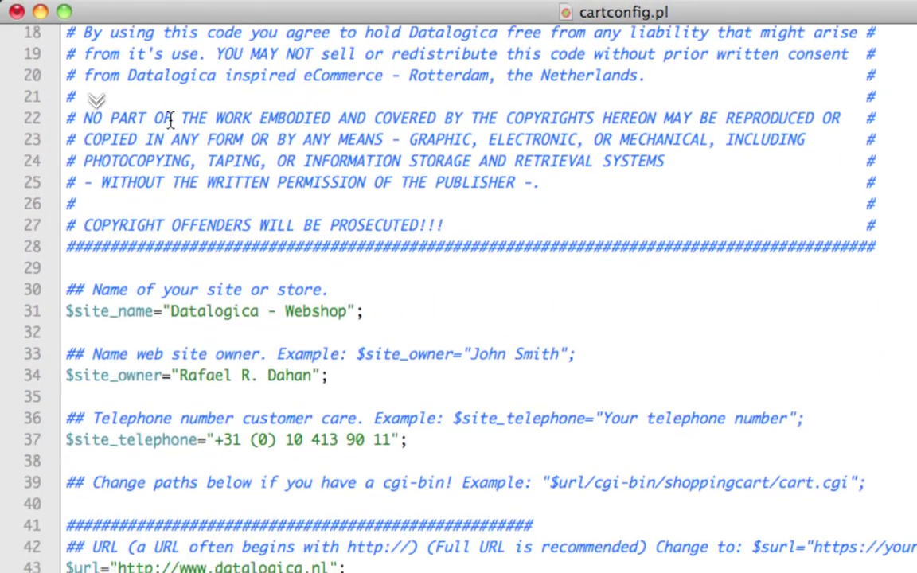
pyautogui.scroll(-3, 169, 119)
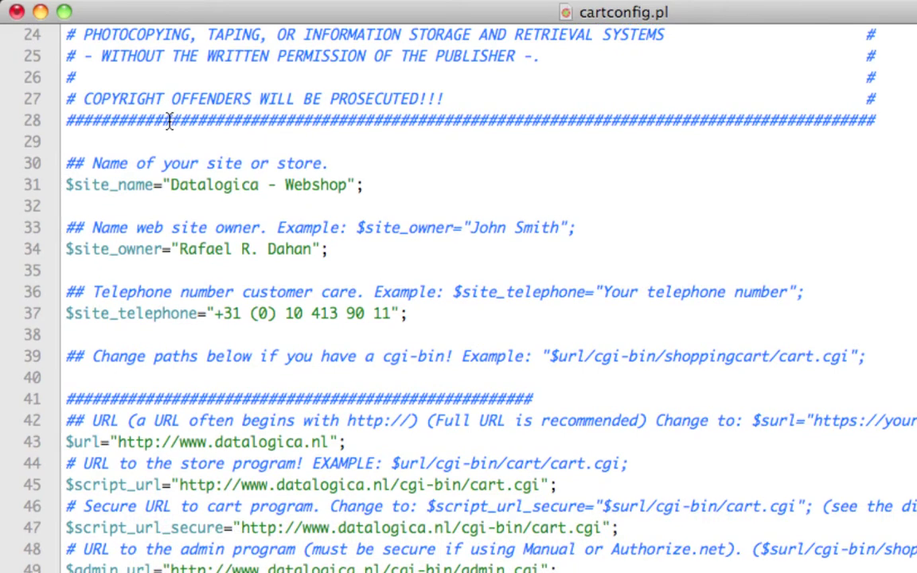
pyautogui.scroll(-4, 169, 118)
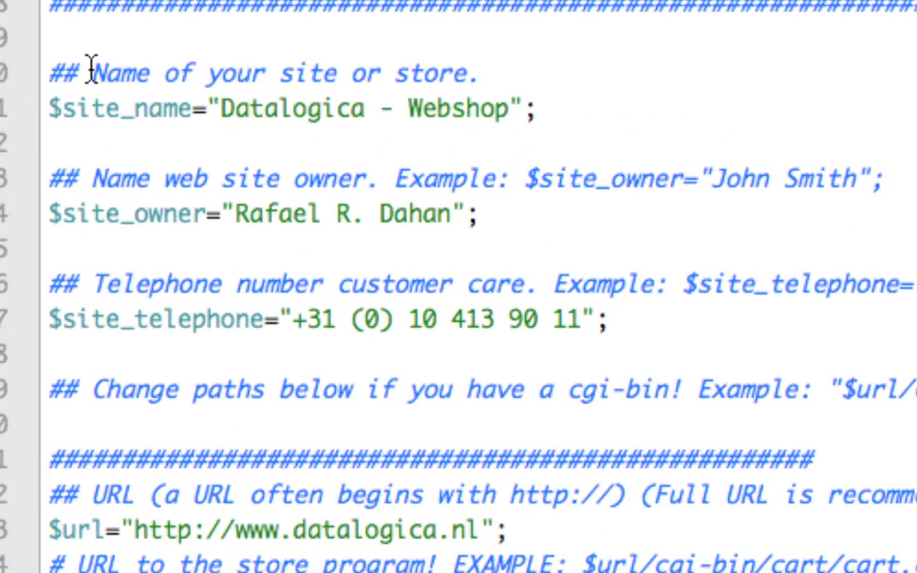
pyautogui.moveTo(93, 72); pyautogui.dragTo(474, 72)
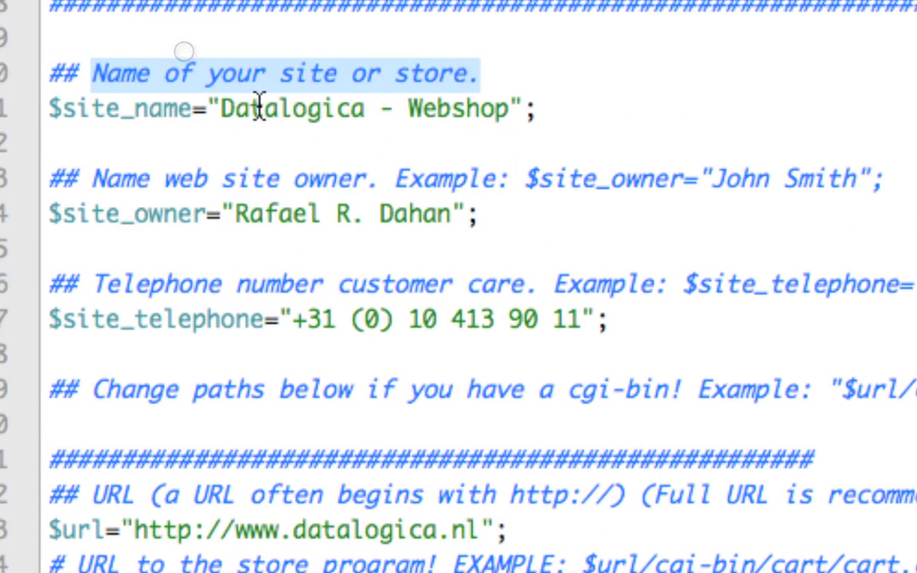
pyautogui.moveTo(226, 107); pyautogui.dragTo(510, 108)
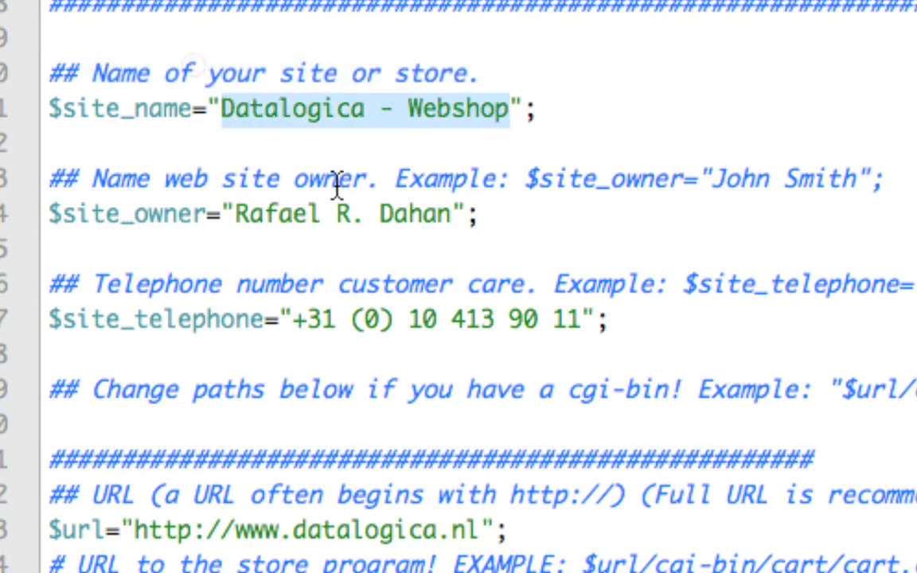
pyautogui.scroll(-5, 337, 185)
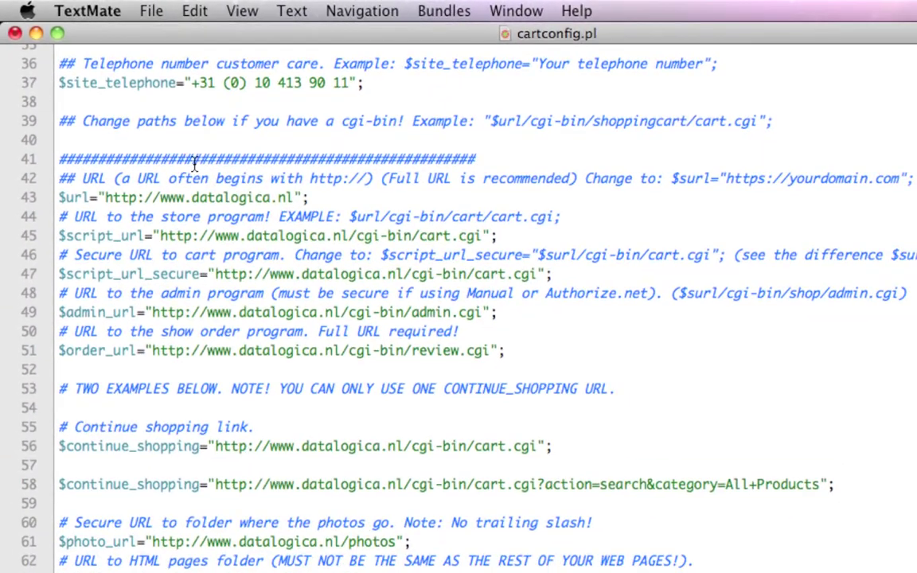
pyautogui.scroll(-3, 199, 159)
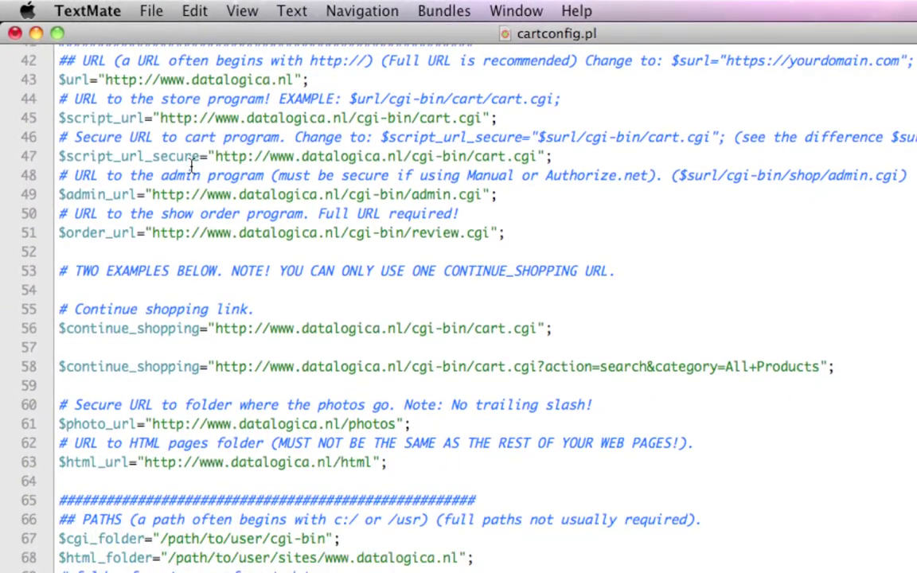
pyautogui.scroll(-4, 184, 167)
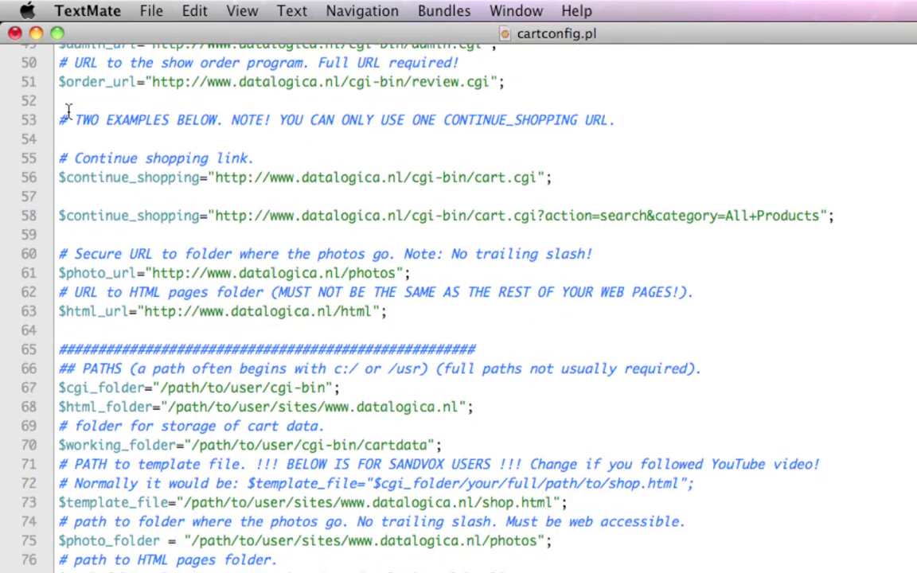
pyautogui.scroll(1, 65, 116)
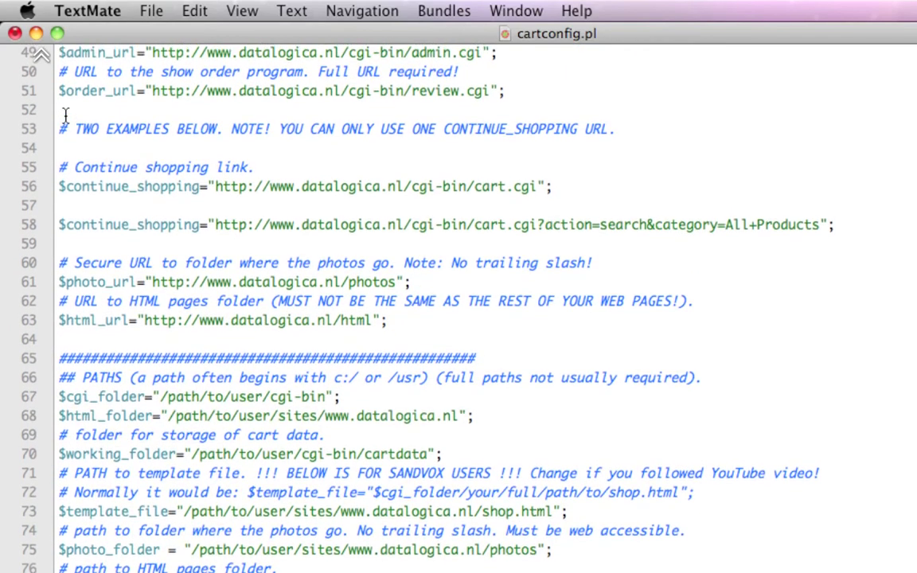
# Highlight the continue_shopping note and example URLs in cartconfig.pl, then close the file.
pyautogui.moveTo(58, 130); pyautogui.dragTo(618, 128)
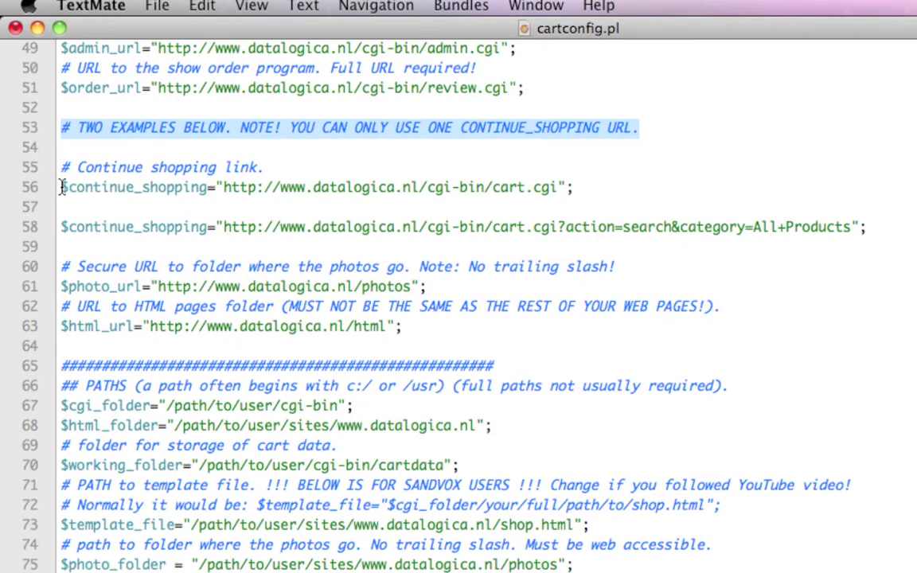
pyautogui.moveTo(62, 186); pyautogui.dragTo(555, 186)
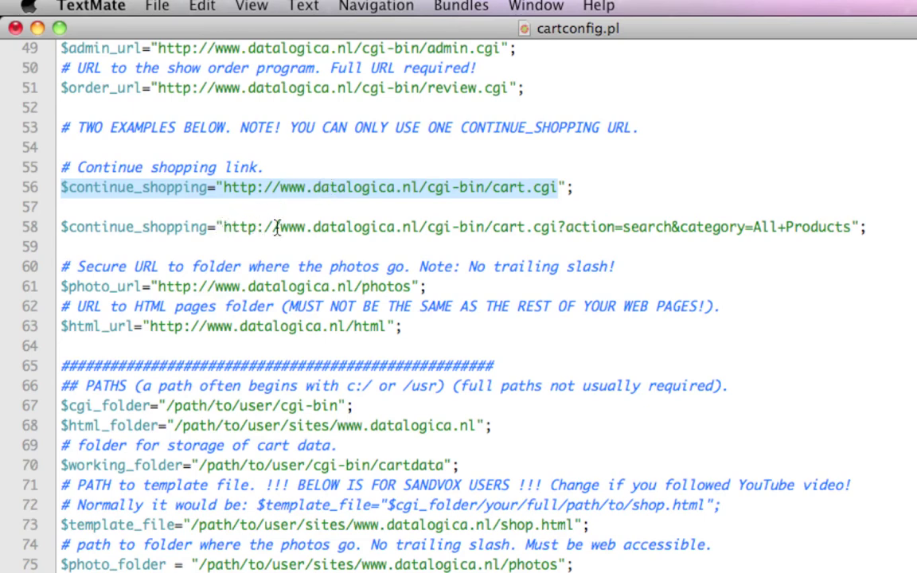
pyautogui.moveTo(558, 227); pyautogui.dragTo(849, 227)
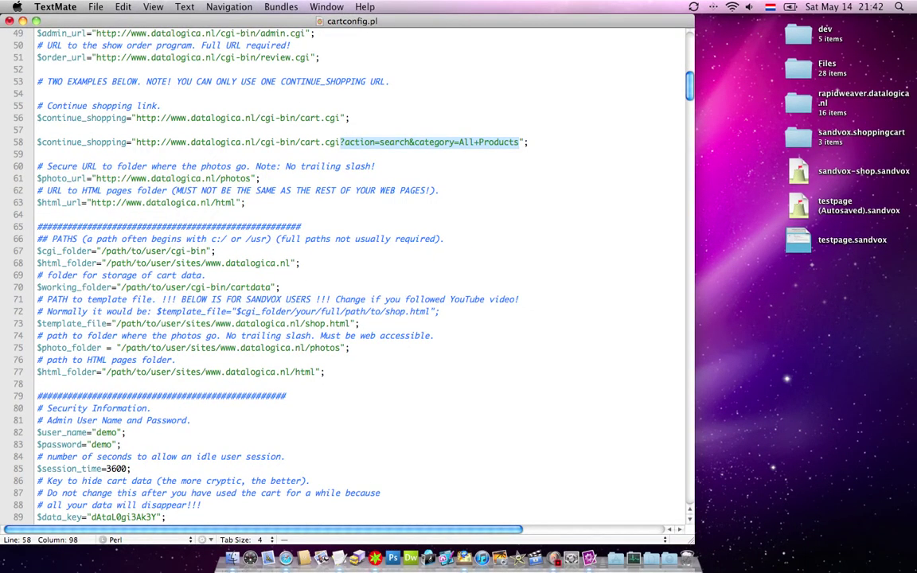
pyautogui.press('super+w')
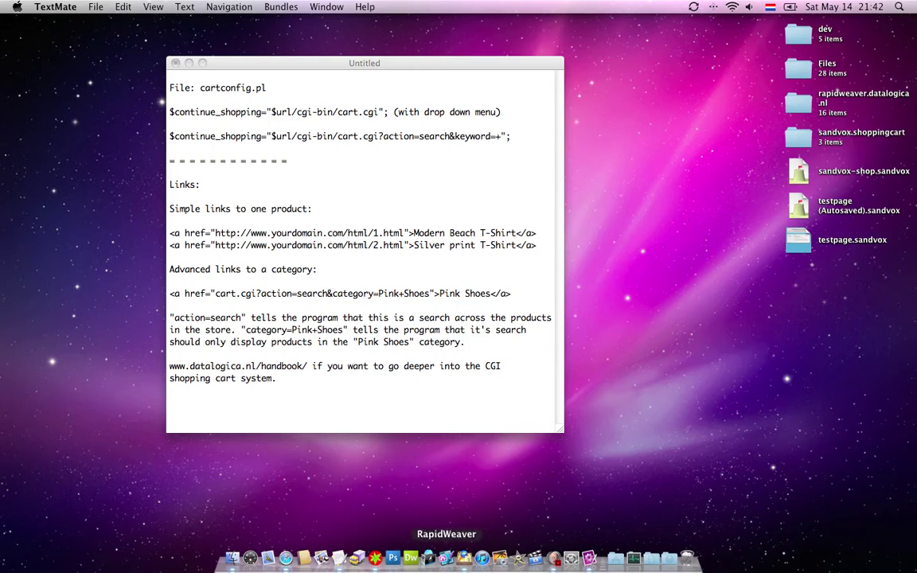
# Check the live store's Shop and View Cart pages in Safari, noting cart.cgi in the address.
pyautogui.click(286, 559)
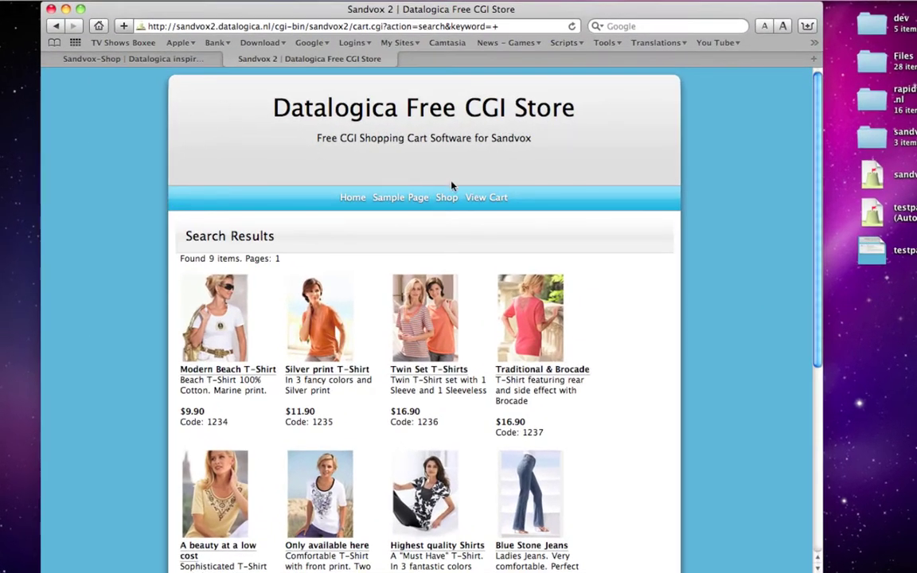
pyautogui.click(447, 198)
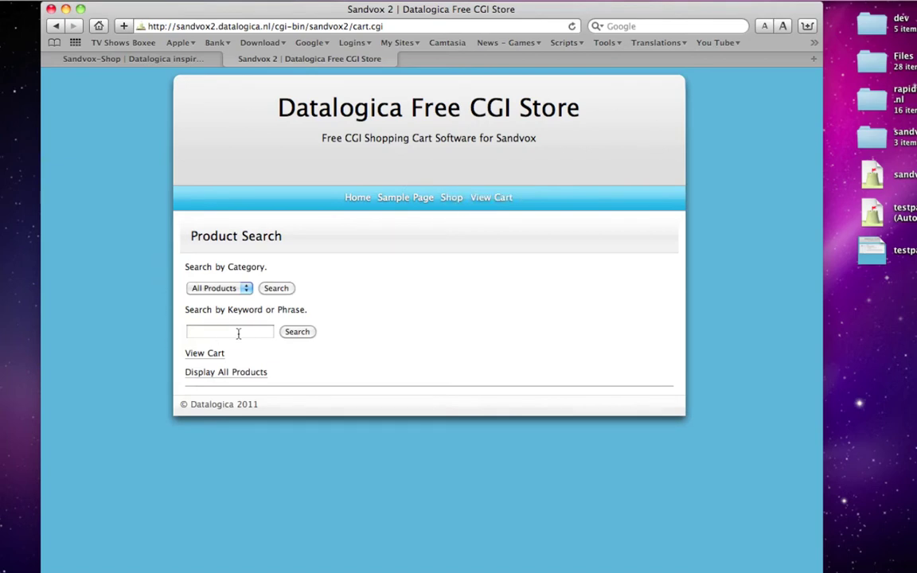
pyautogui.click(498, 200)
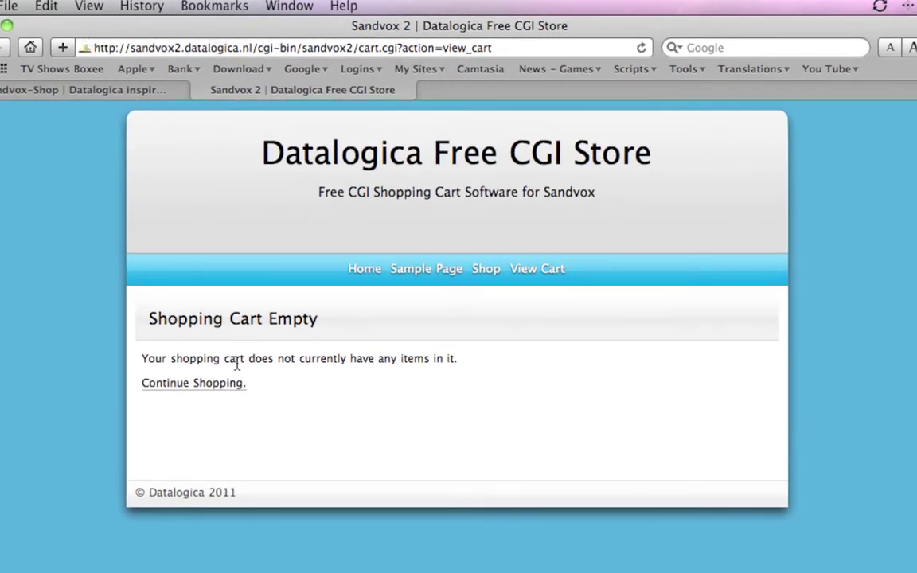
pyautogui.click(210, 384)
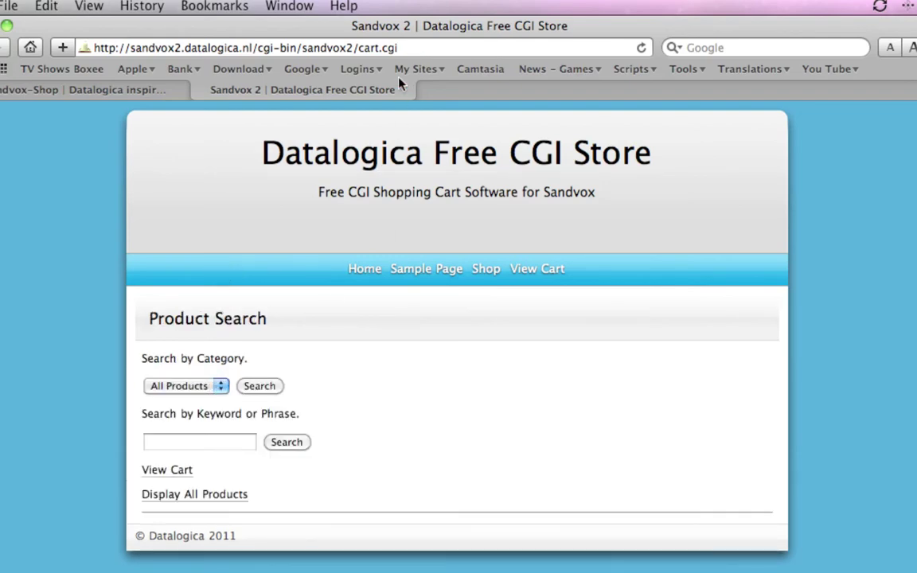
pyautogui.moveTo(400, 48); pyautogui.dragTo(358, 48)
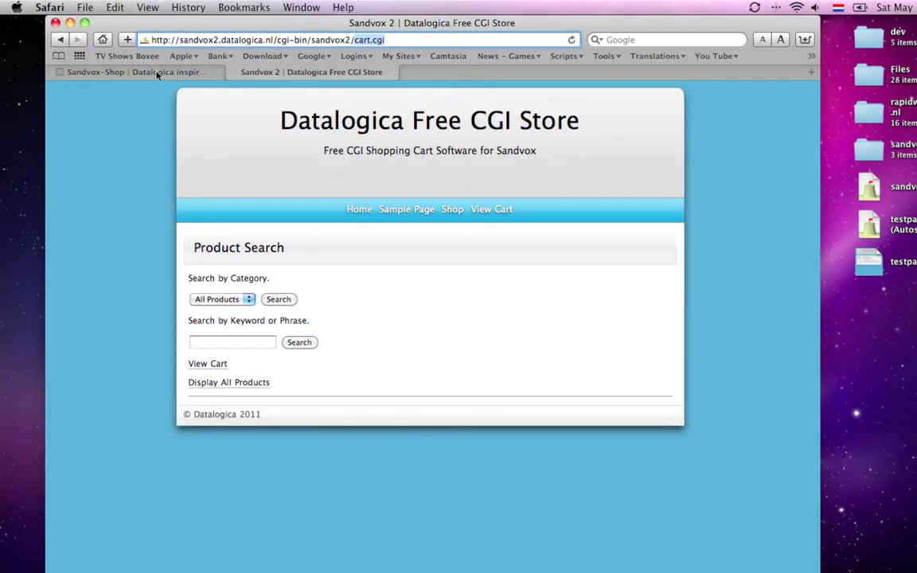
# On the Sandvox-Shop site, visit View Cart and All Products, then open Examples.
pyautogui.click(157, 72)
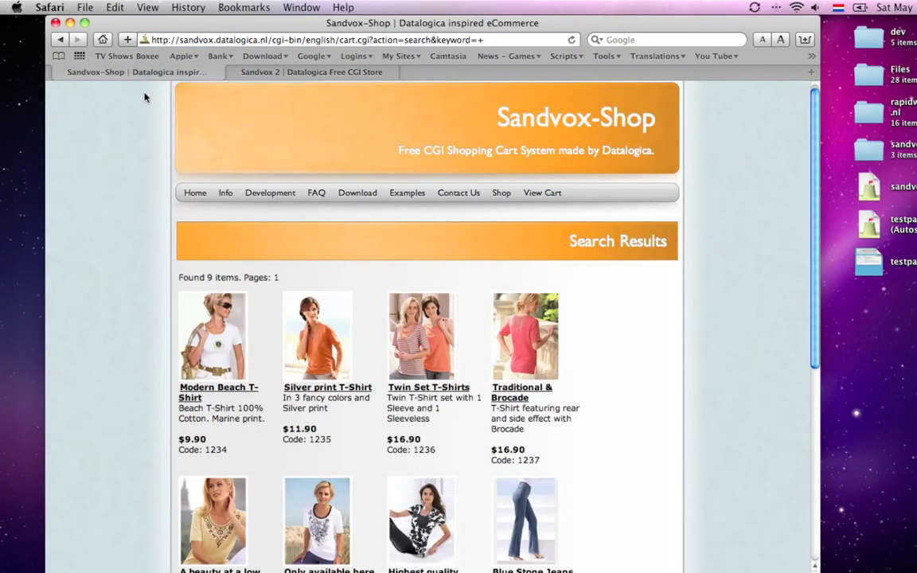
pyautogui.click(557, 193)
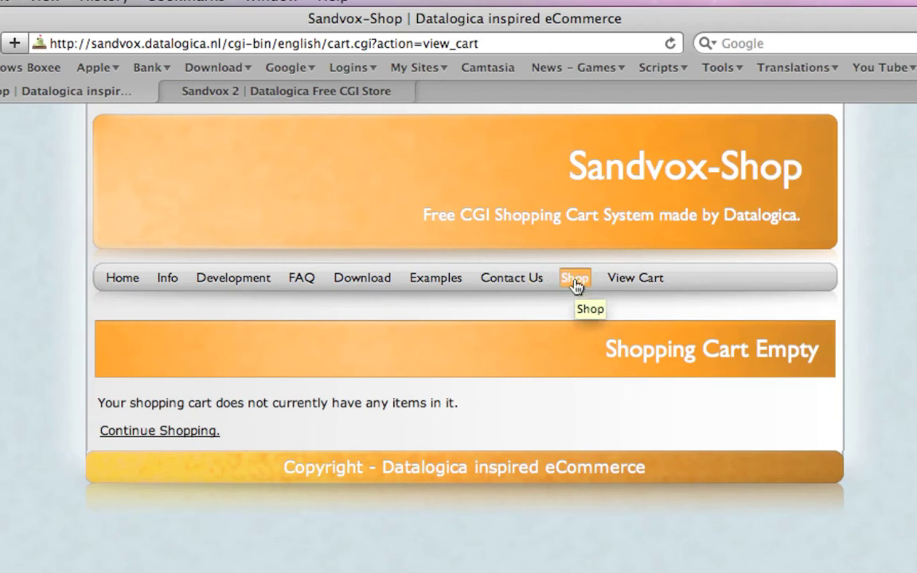
pyautogui.click(156, 434)
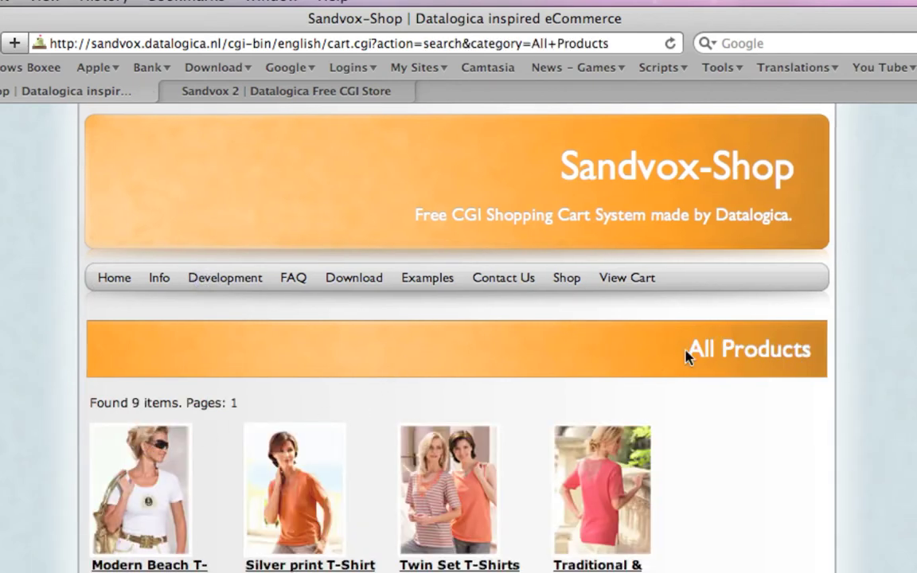
pyautogui.moveTo(688, 353); pyautogui.dragTo(806, 349)
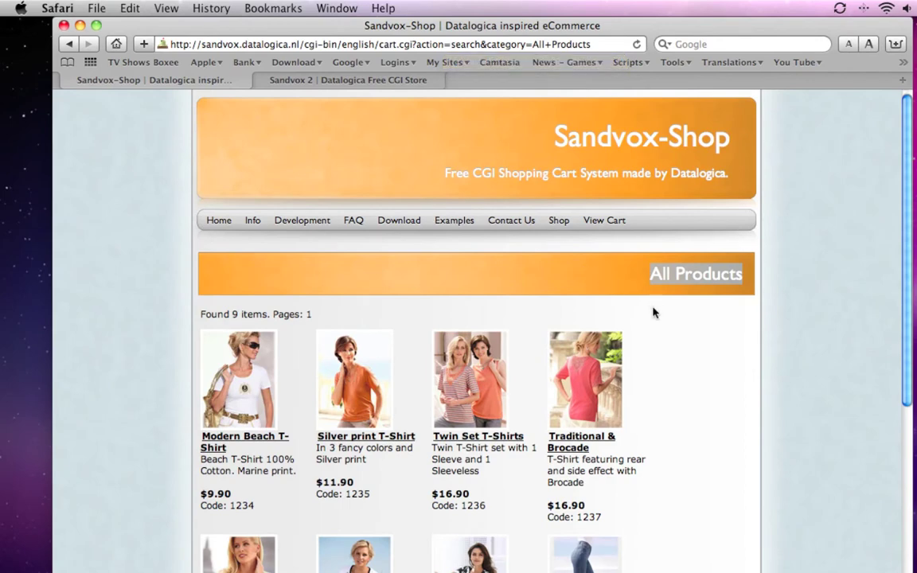
pyautogui.click(538, 254)
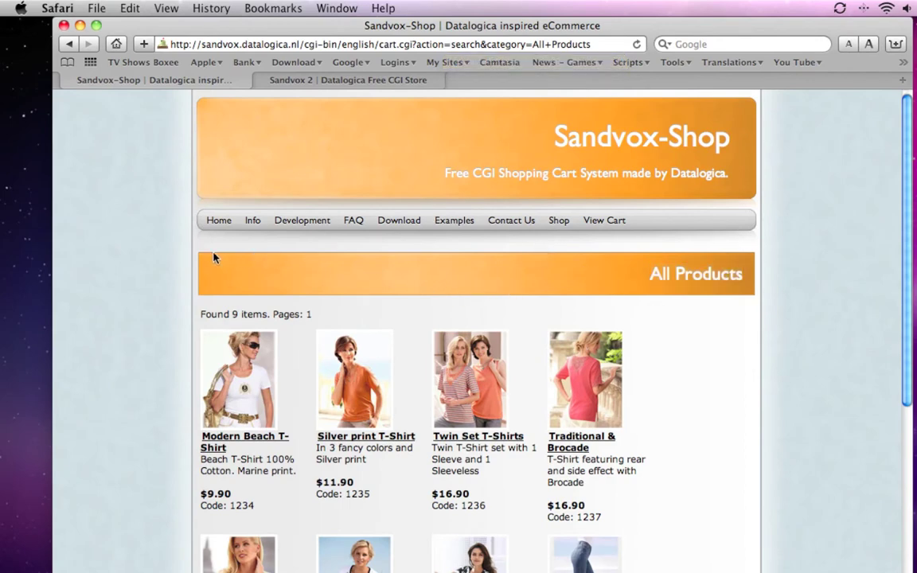
pyautogui.click(459, 225)
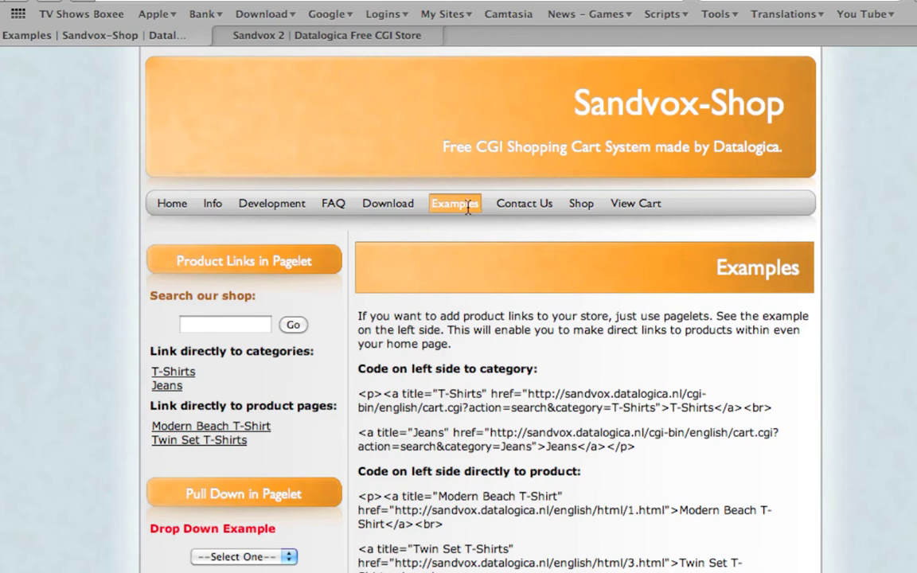
# Revisit the empty cart, Examples and Shop search results pages of the site.
pyautogui.click(642, 209)
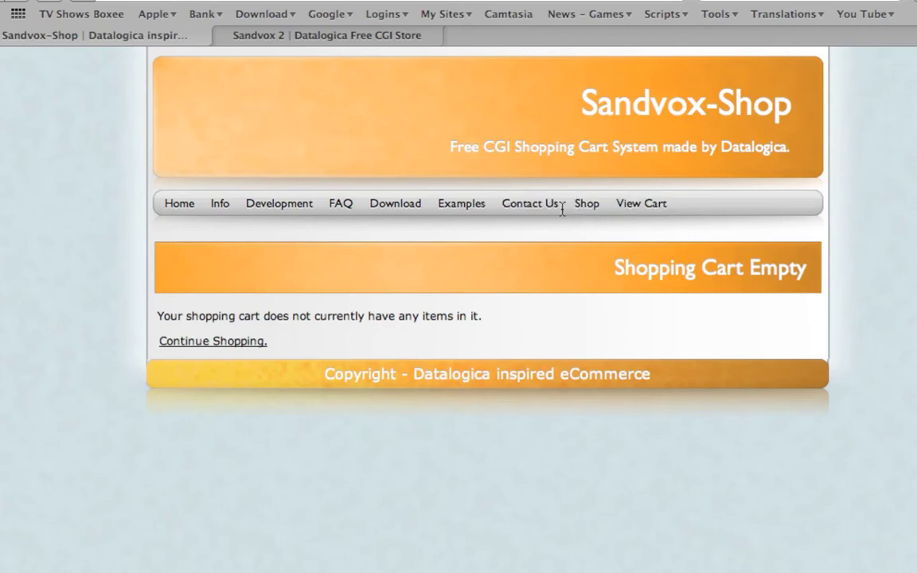
pyautogui.click(454, 209)
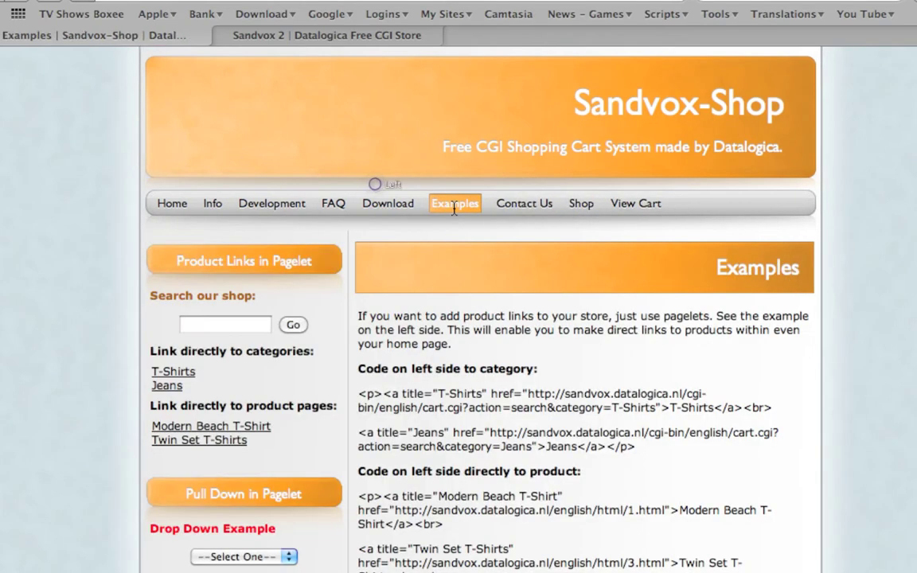
pyautogui.click(579, 205)
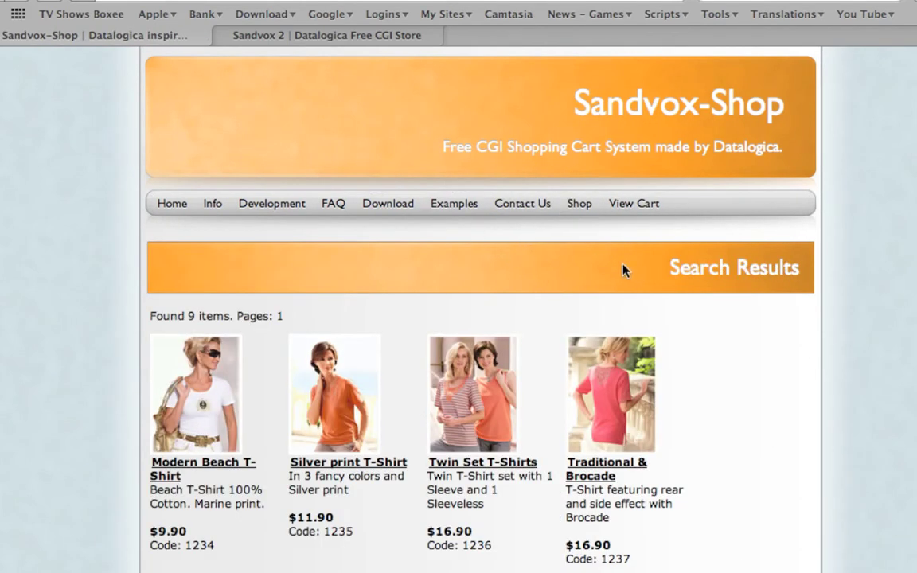
# In the Datalogica store's Shop, search the T-Shirts category and browse its seven products.
pyautogui.click(303, 35)
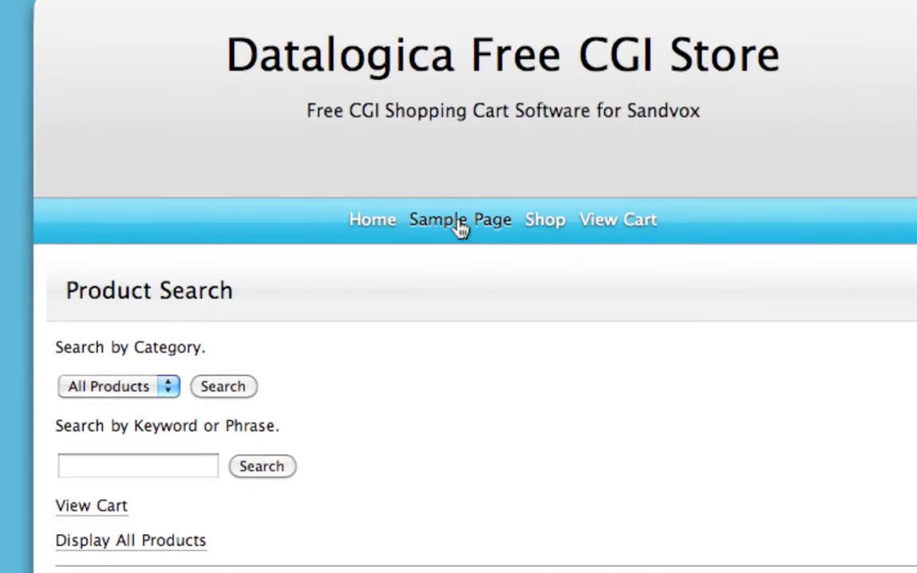
pyautogui.click(460, 224)
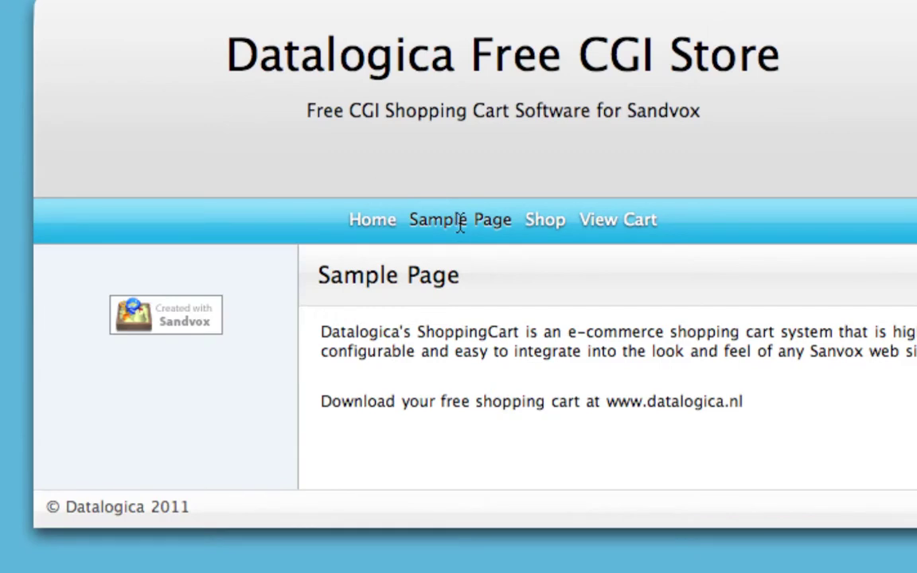
pyautogui.click(541, 225)
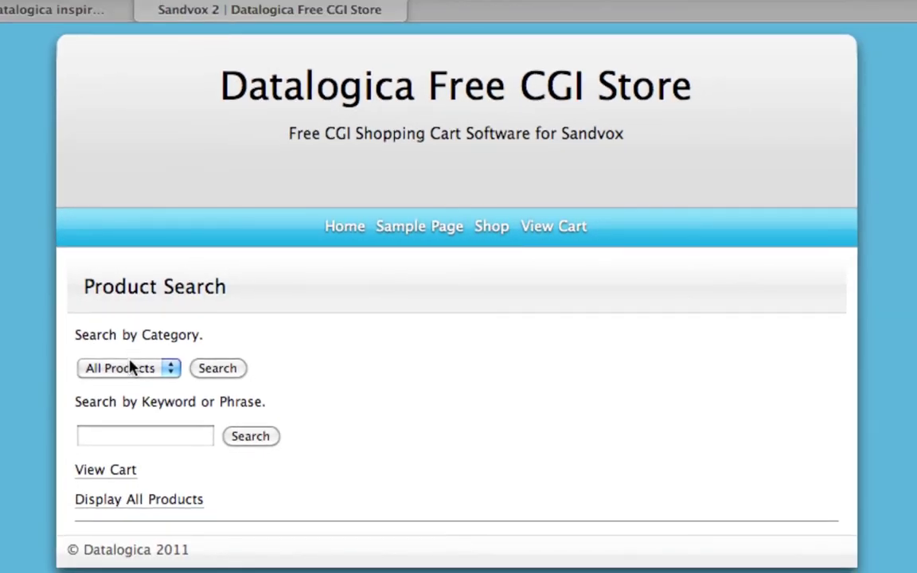
pyautogui.click(128, 379)
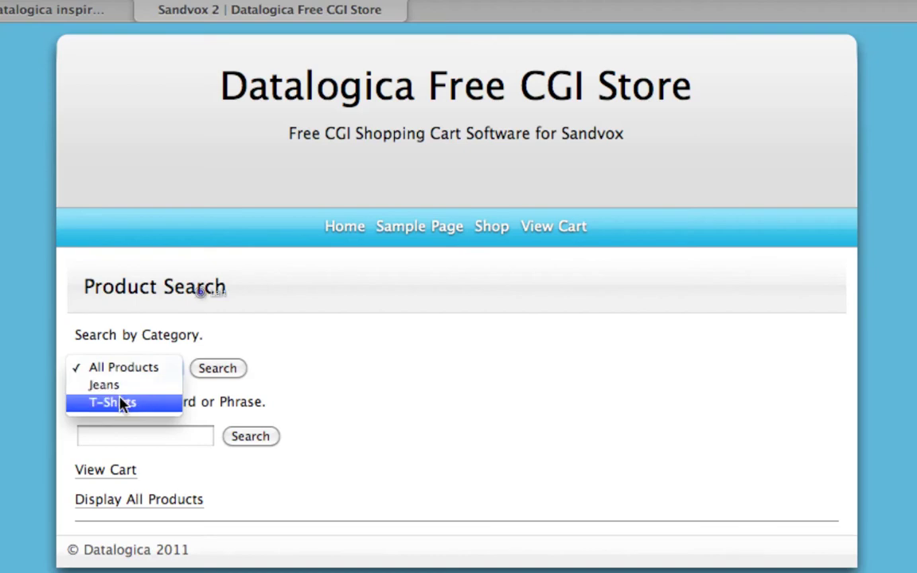
pyautogui.click(122, 405)
pyautogui.click(225, 370)
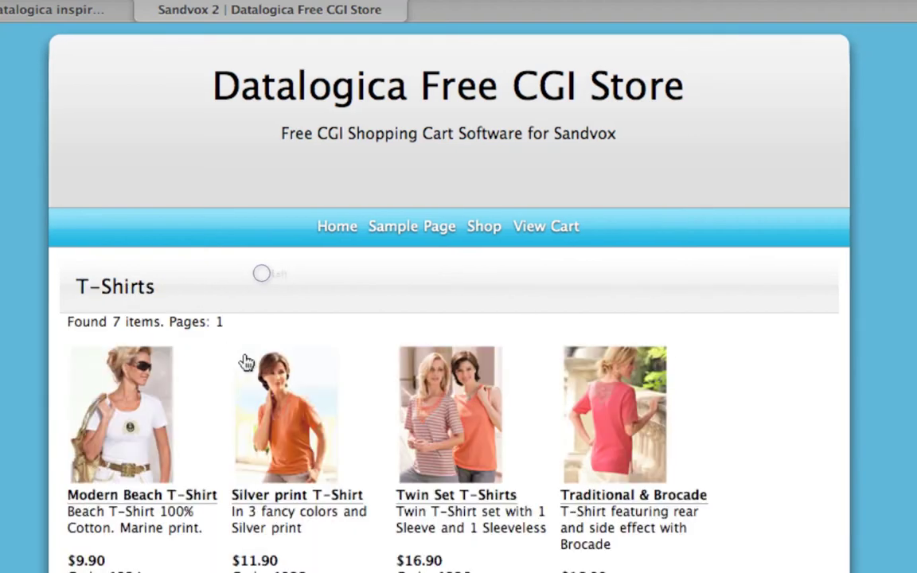
pyautogui.scroll(-3, 287, 308)
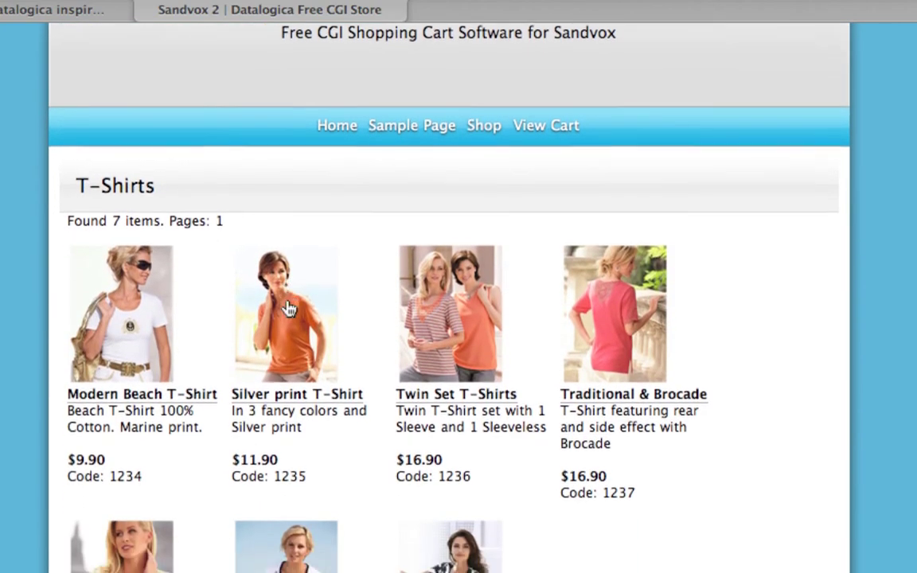
pyautogui.scroll(-4, 288, 309)
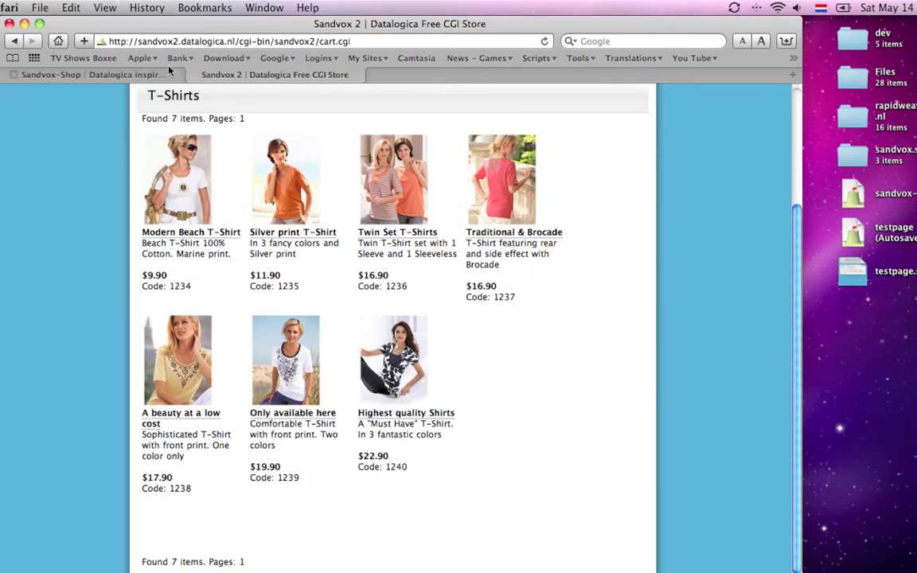
# Delete the category-search $continue_shopping line from cartconfig.pl in TextMate.
pyautogui.doubleClick(185, 24)
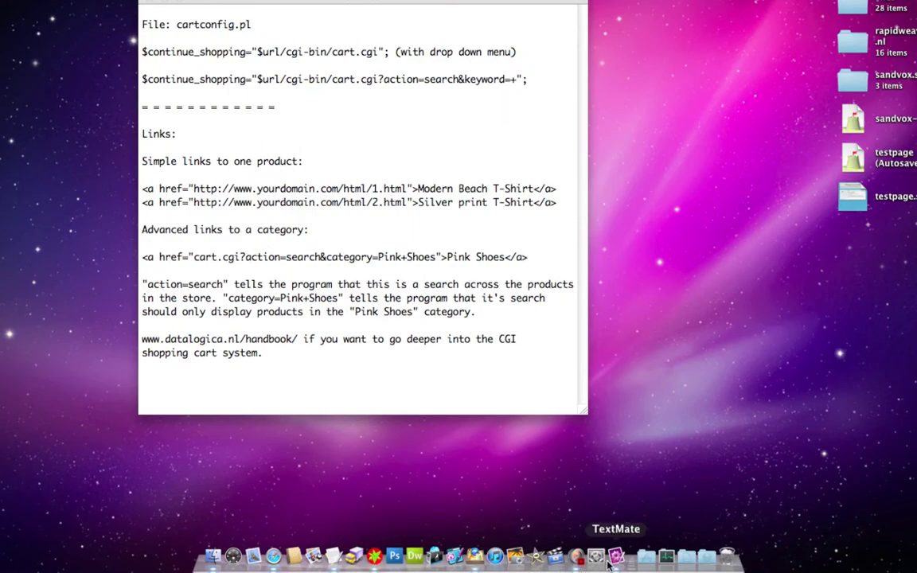
pyautogui.click(594, 556)
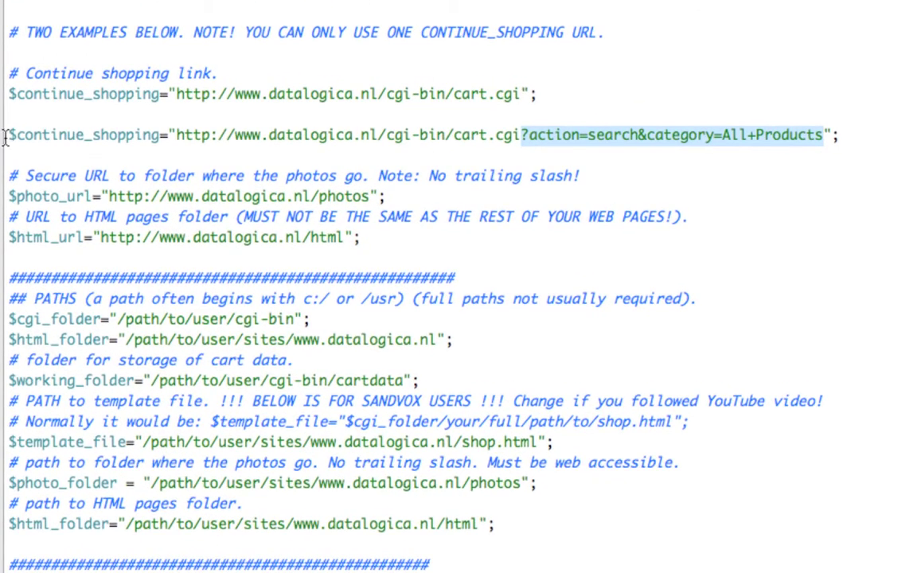
pyautogui.moveTo(9, 135); pyautogui.dragTo(860, 139)
pyautogui.press('BackSpace')
pyautogui.press('BackSpace')
pyautogui.press('BackSpace')
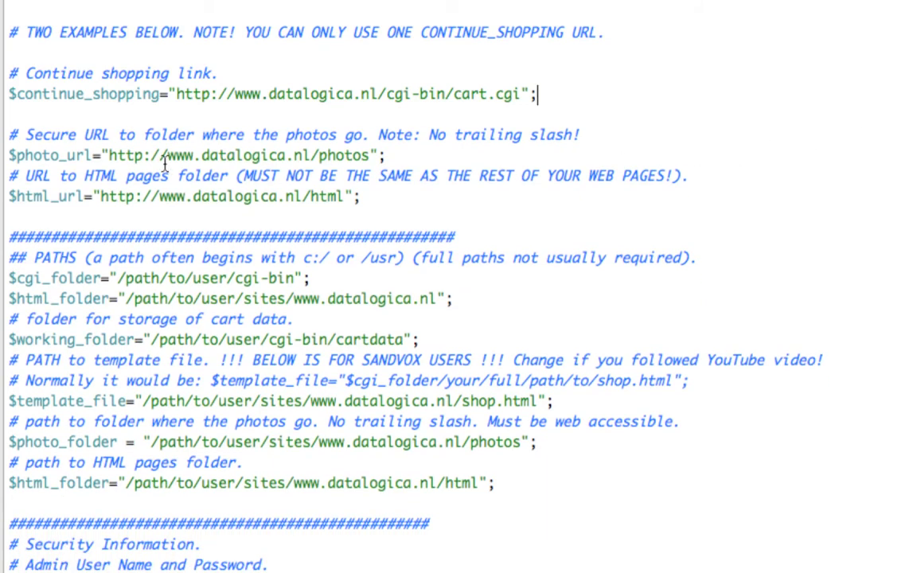
# Highlight the photos and html folder names in the photo_url and html_url settings.
pyautogui.scroll(1, 37, 156)
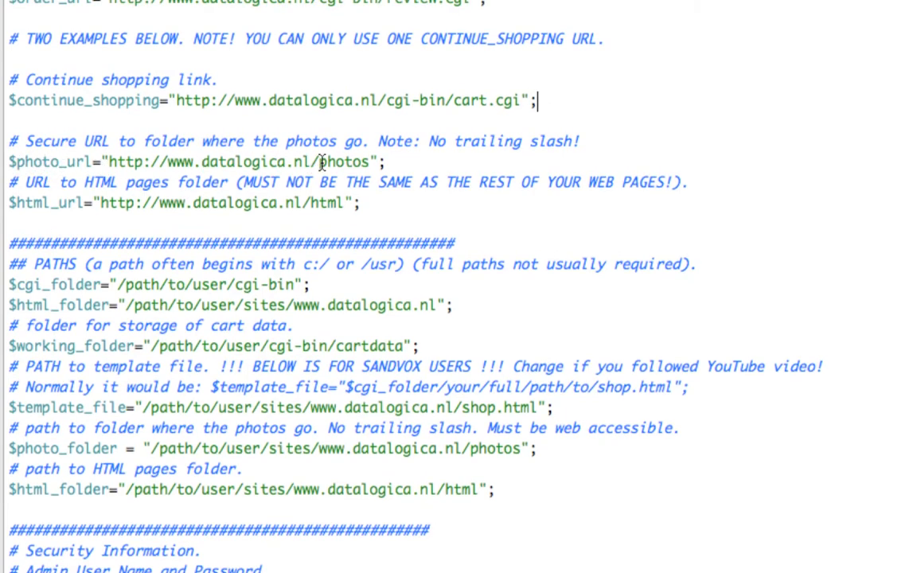
pyautogui.moveTo(319, 162); pyautogui.dragTo(369, 163)
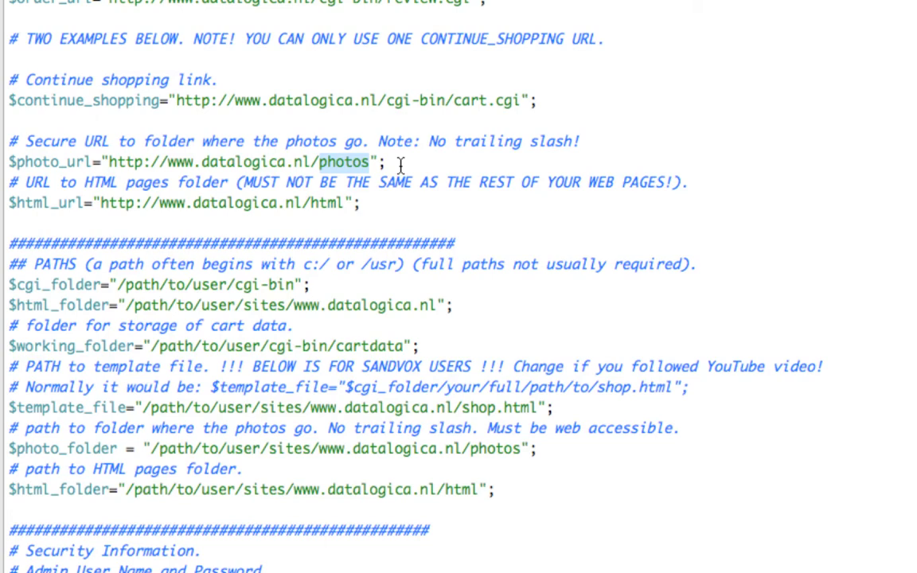
pyautogui.doubleClick(323, 205)
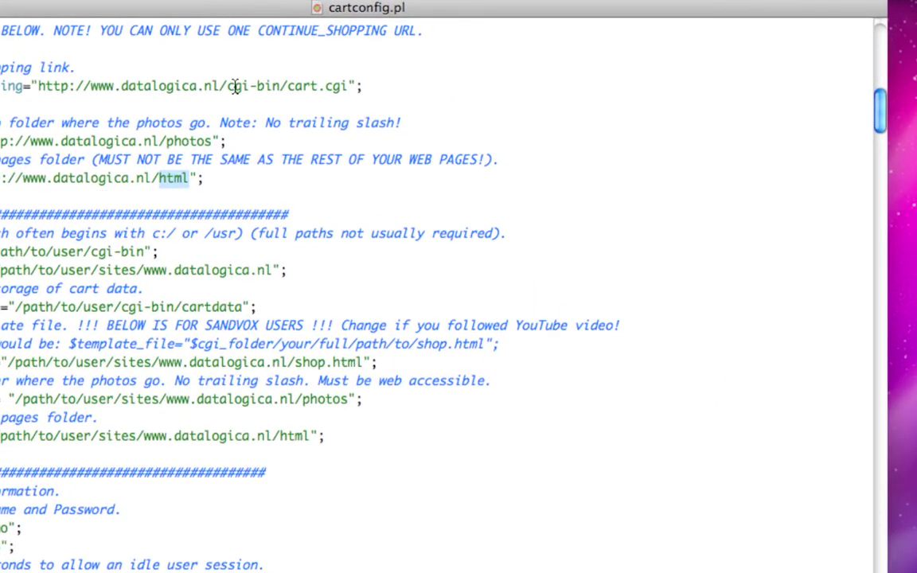
# Highlight the example server path URL near the top of cartconfig.pl.
pyautogui.click(229, 76)
pyautogui.scroll(10, 230, 75)
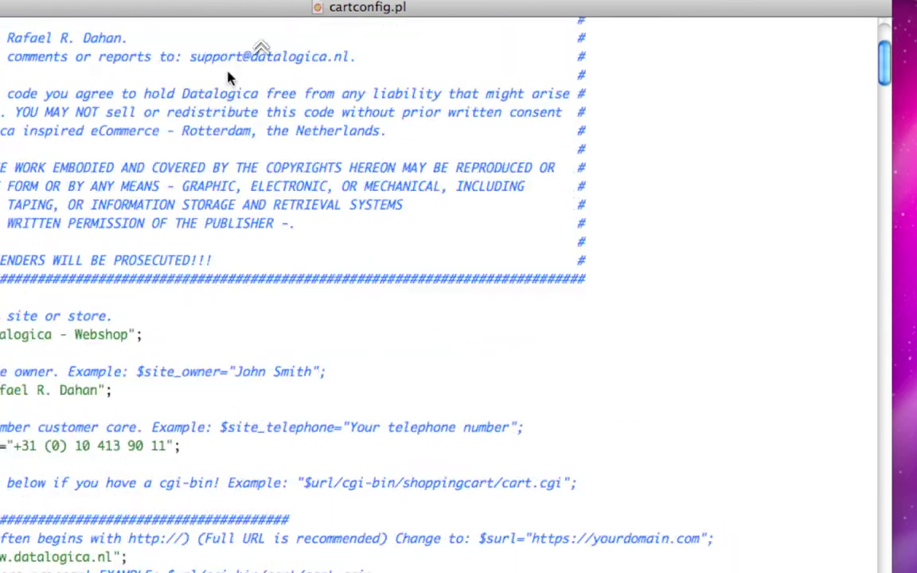
pyautogui.scroll(5, 228, 76)
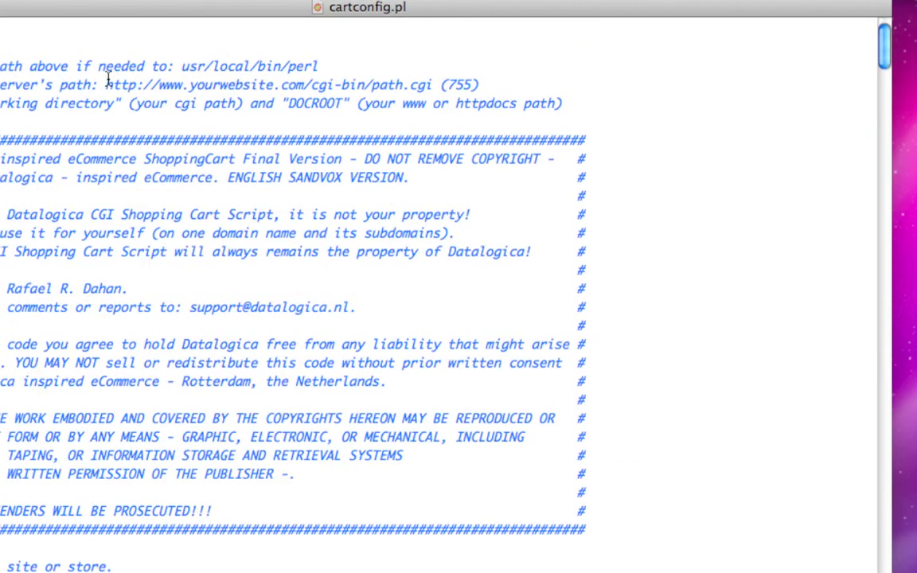
pyautogui.moveTo(108, 83); pyautogui.dragTo(433, 84)
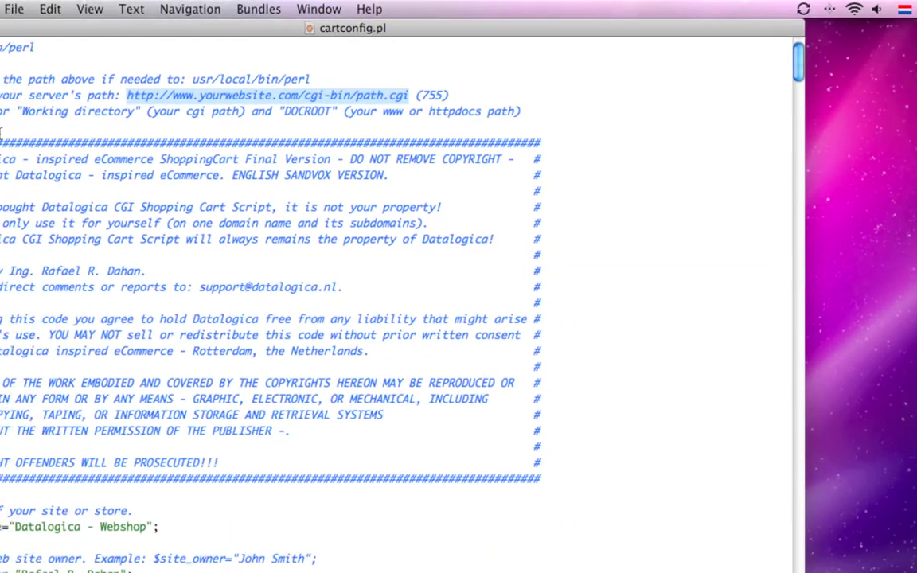
# Point out the cgi-bin URL on line 65 and the $template_file path on line 71.
pyautogui.scroll(-15, 241, 159)
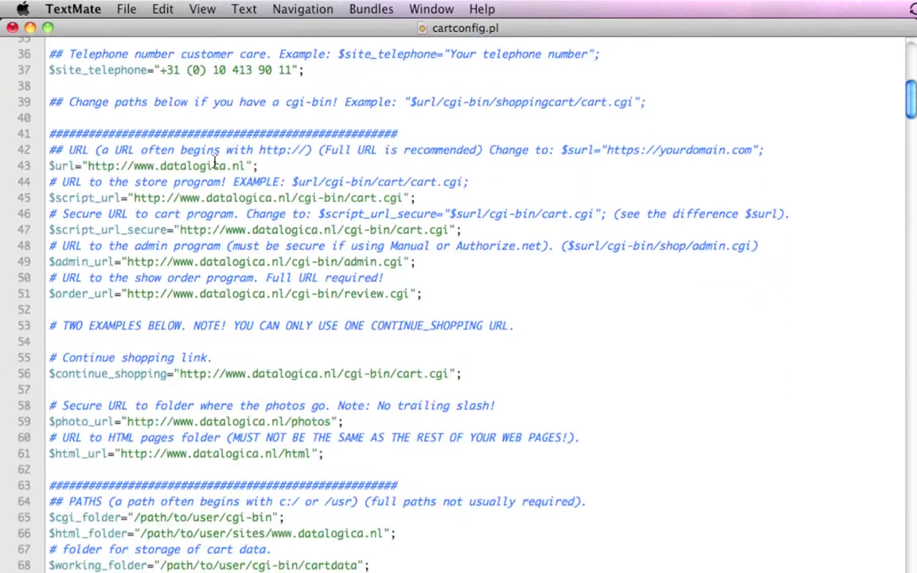
pyautogui.scroll(-4, 213, 161)
pyautogui.scroll(4, 214, 161)
pyautogui.scroll(8, 211, 162)
pyautogui.scroll(-3, 191, 162)
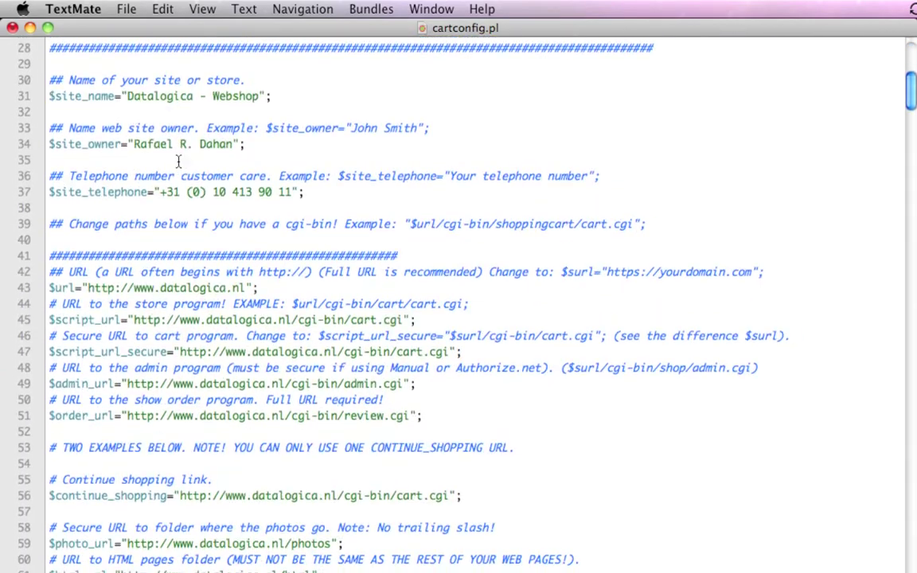
pyautogui.scroll(-3, 178, 161)
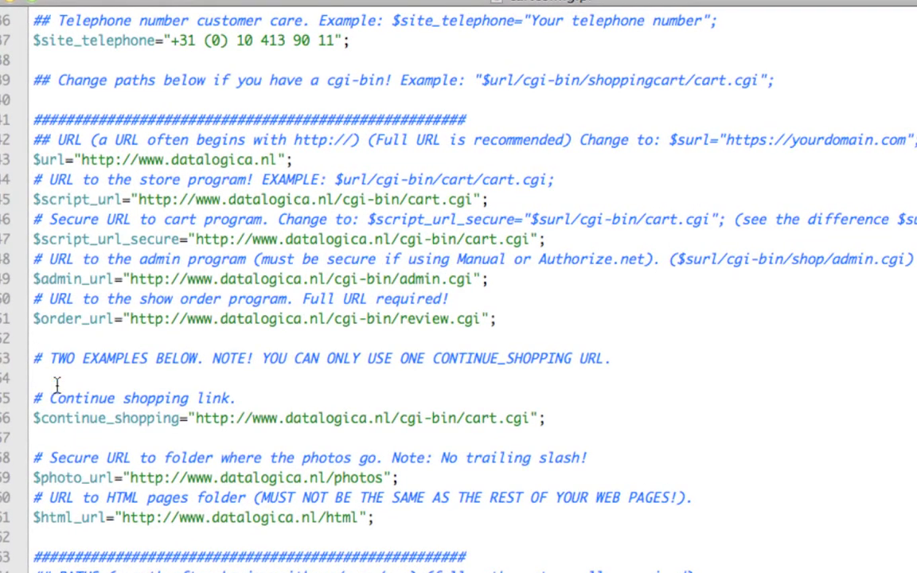
pyautogui.scroll(-6, 180, 150)
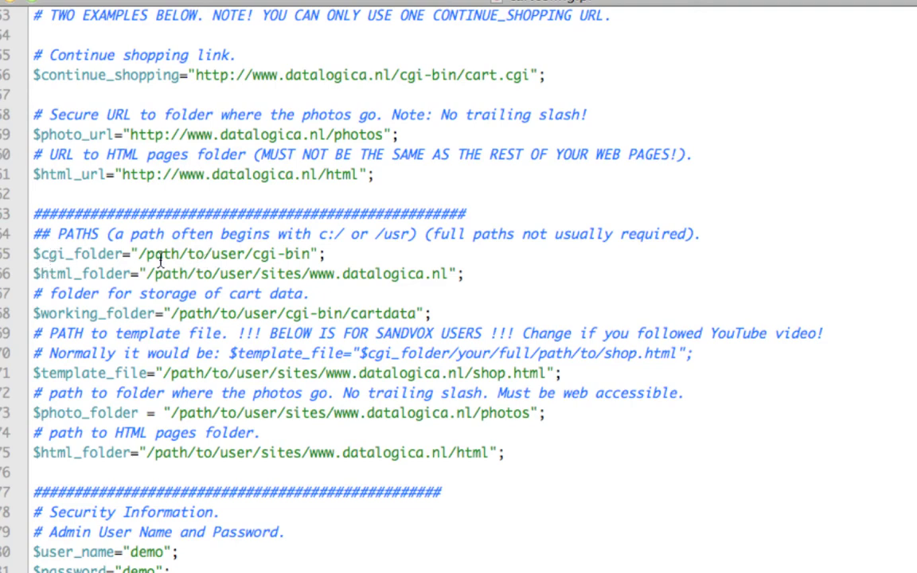
pyautogui.click(310, 255)
pyautogui.moveTo(35, 374); pyautogui.dragTo(546, 374)
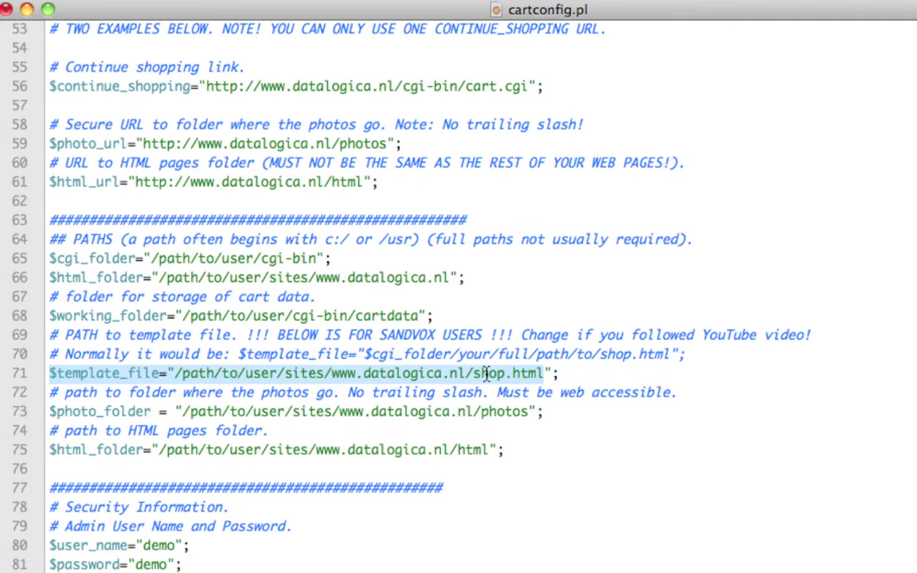
pyautogui.click(496, 411)
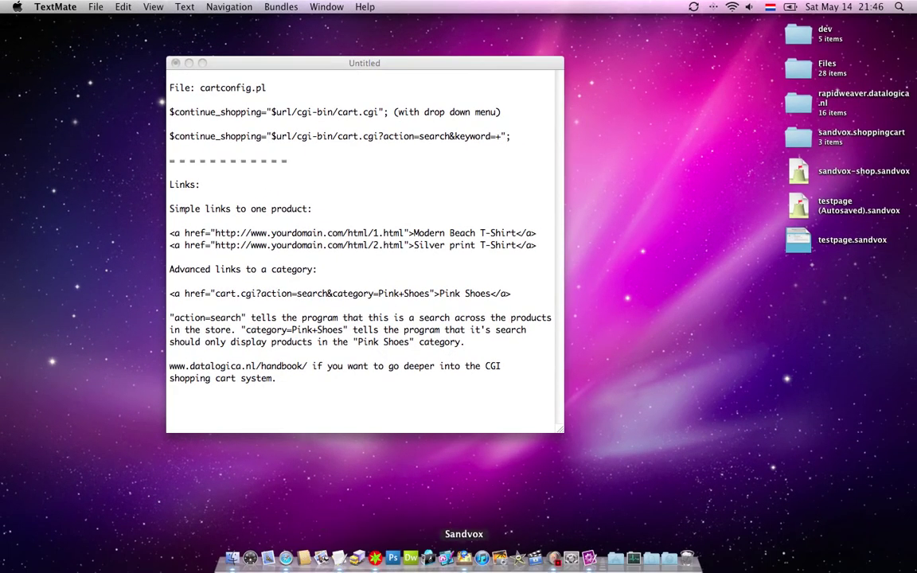
# Bring testpage.sandvox to the front in Sandvox and select its shop page.
pyautogui.click(464, 558)
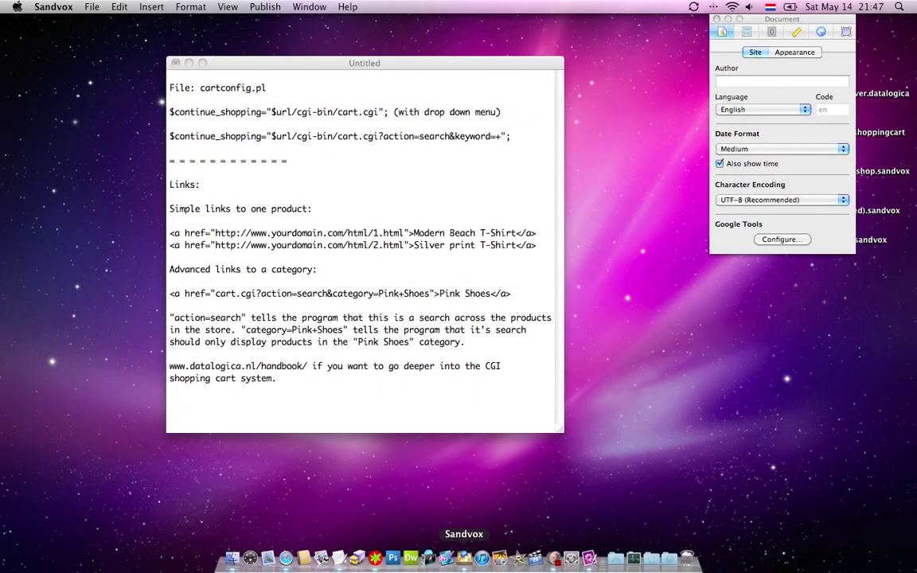
pyautogui.rightClick(464, 557)
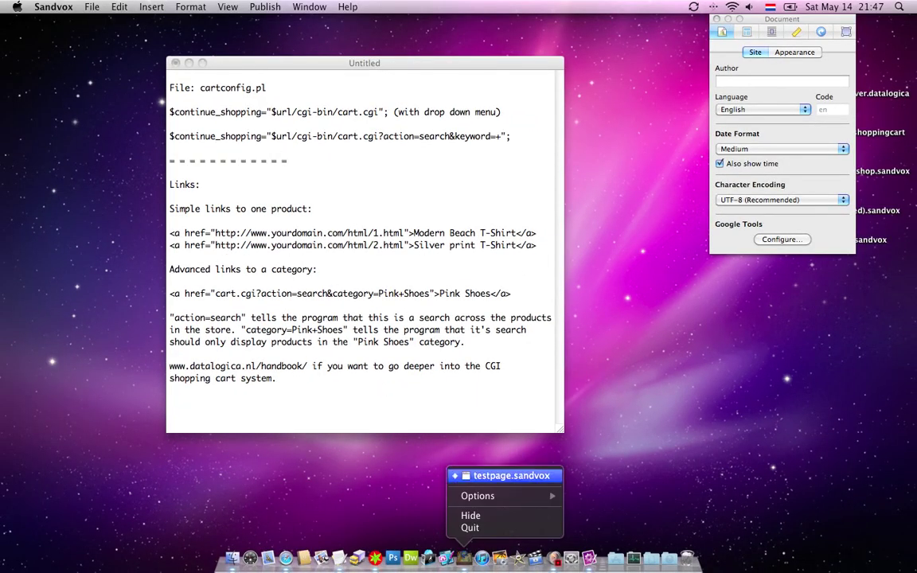
pyautogui.click(502, 476)
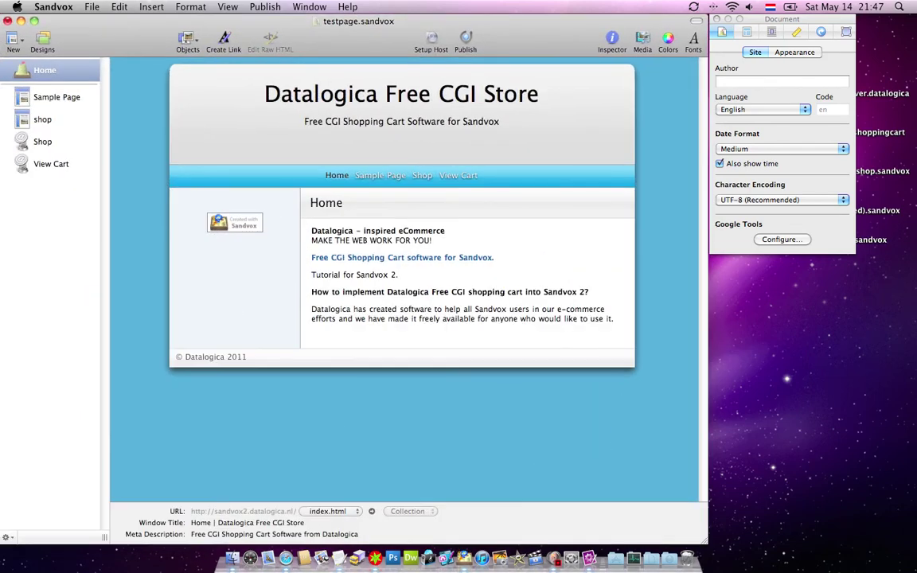
pyautogui.click(43, 119)
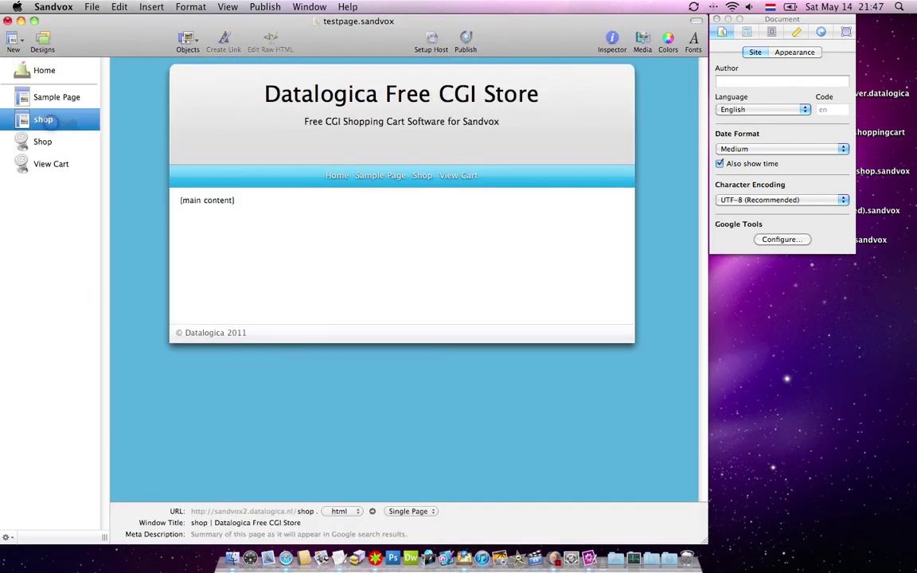